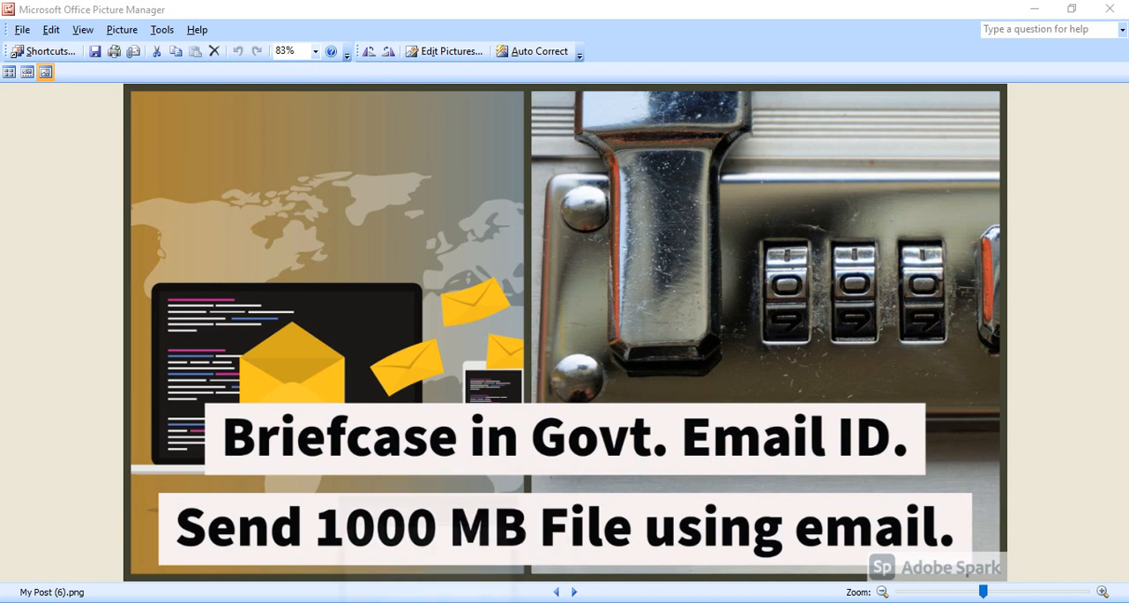
# Step: Switch to the browser with the gov.in email web client and open the Briefcase section
pyautogui.moveTo(468, 602)
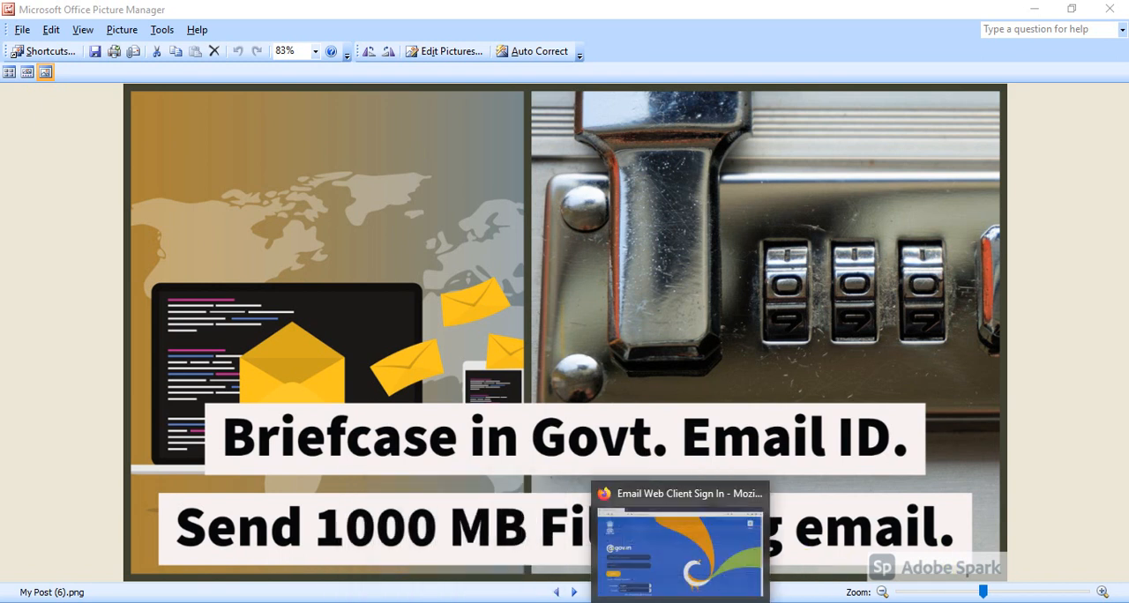
pyautogui.click(599, 521)
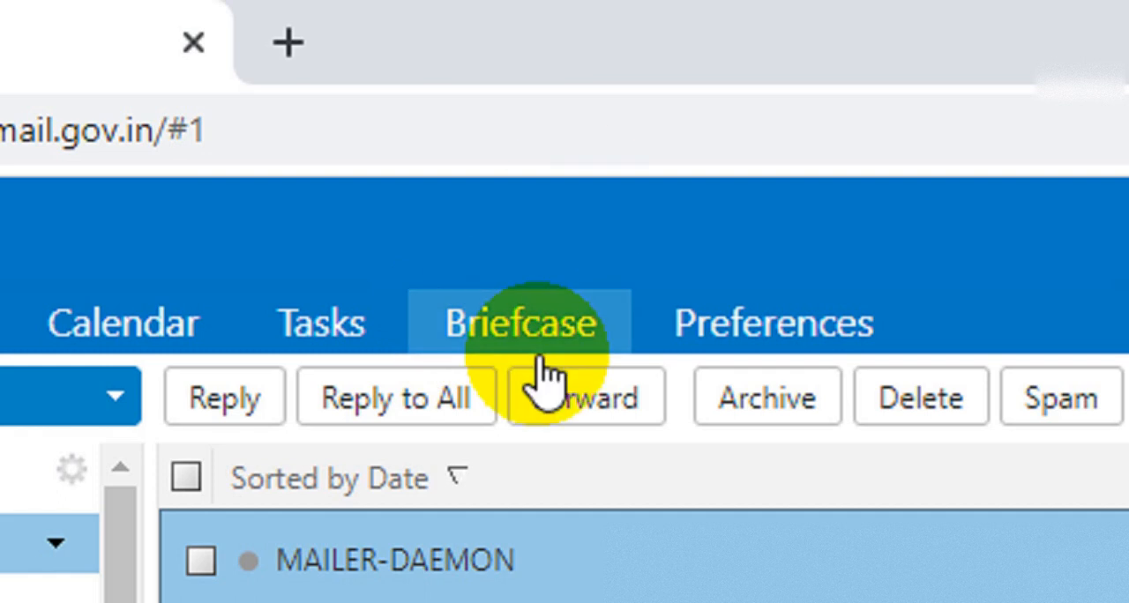
pyautogui.click(486, 323)
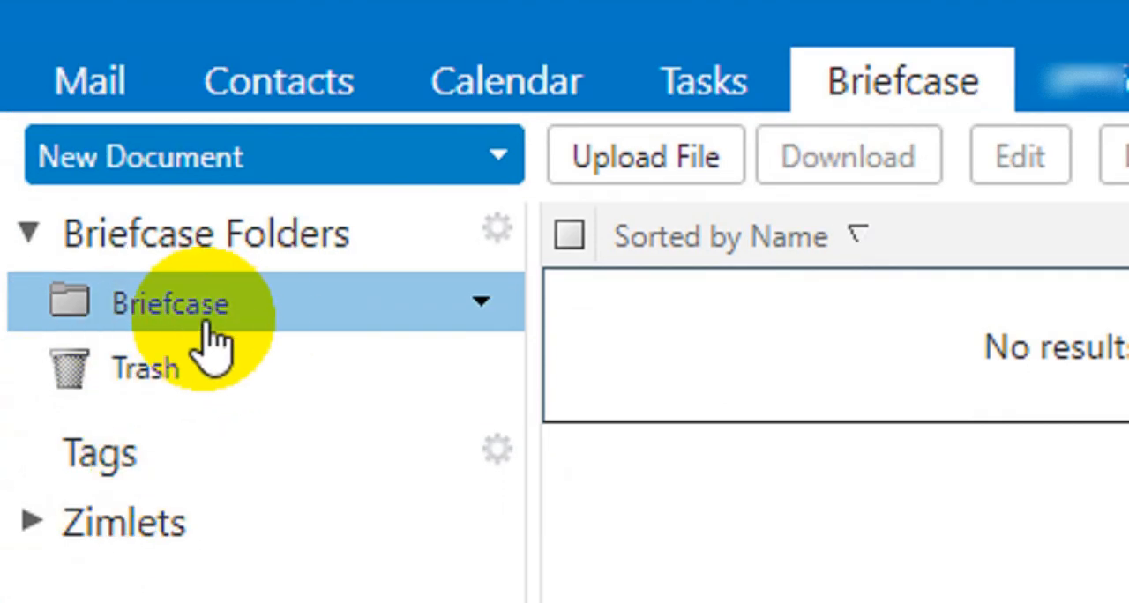
pyautogui.moveTo(161, 398)
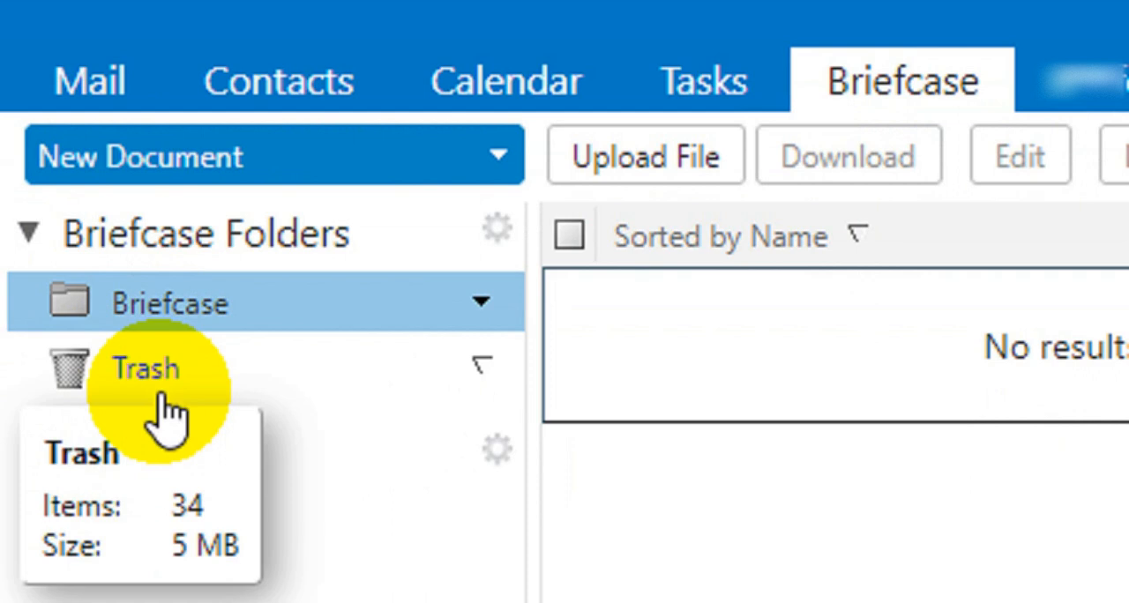
pyautogui.moveTo(189, 323)
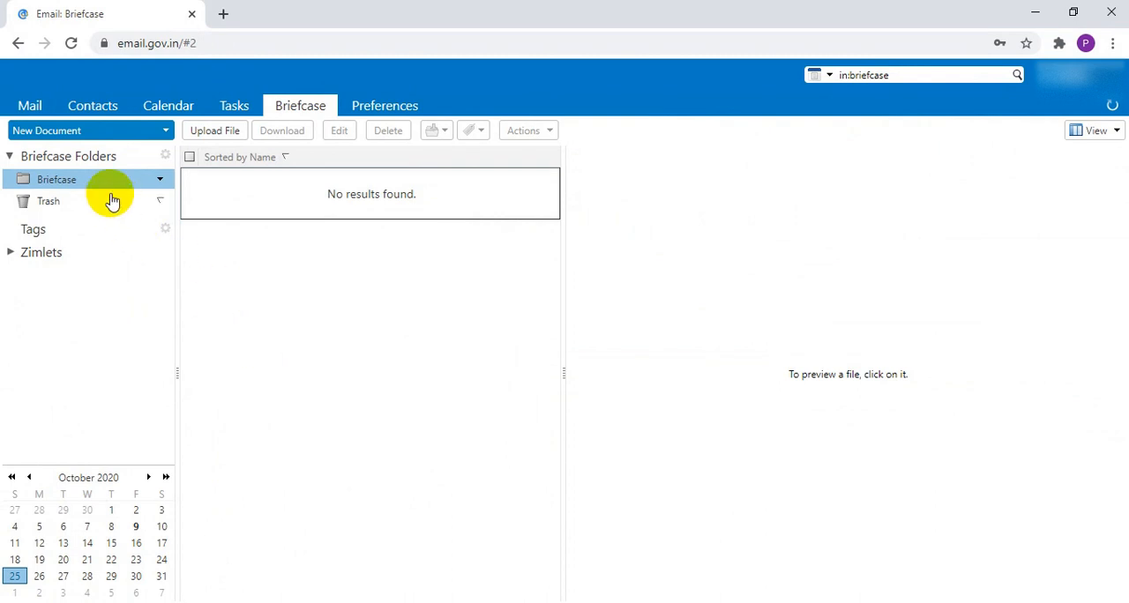
pyautogui.moveTo(99, 189)
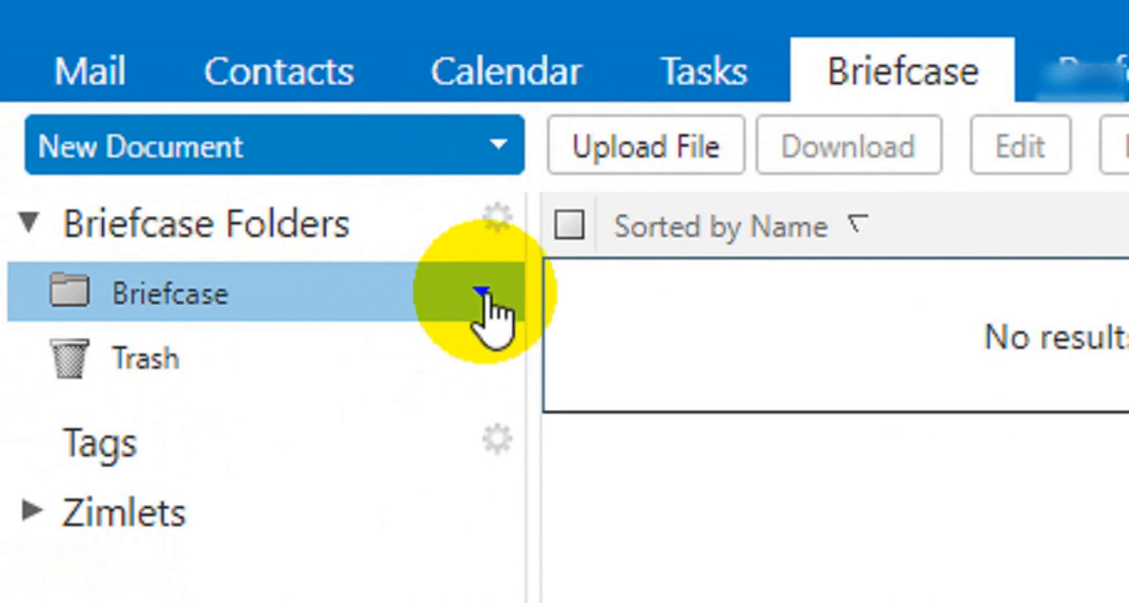
# Step: Create a red folder named TestBriefcase inside the Briefcase folder
pyautogui.click(482, 292)
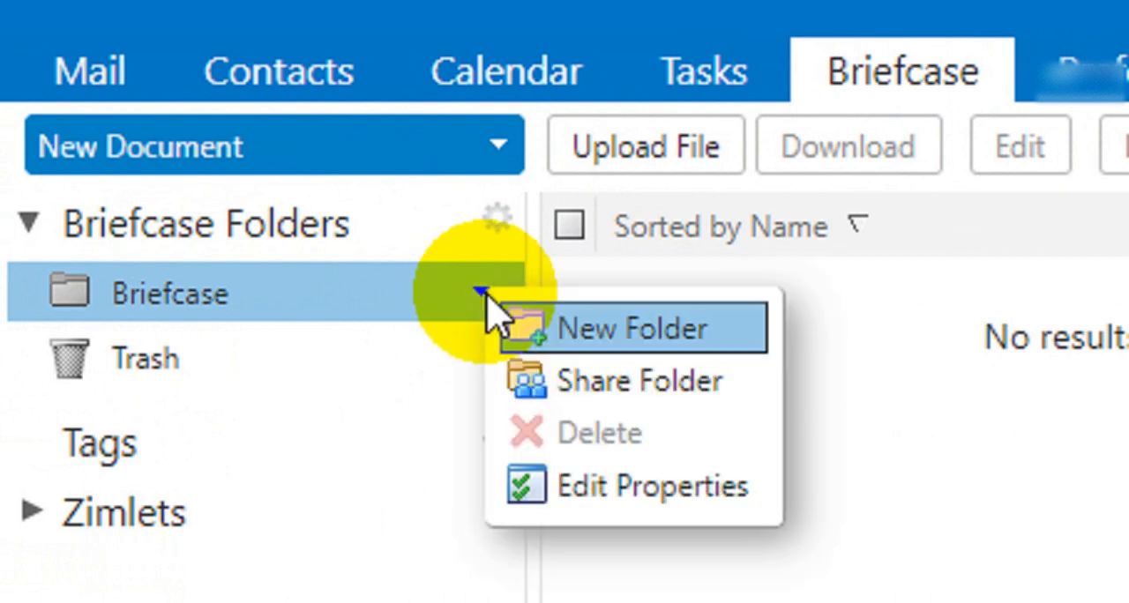
pyautogui.click(631, 333)
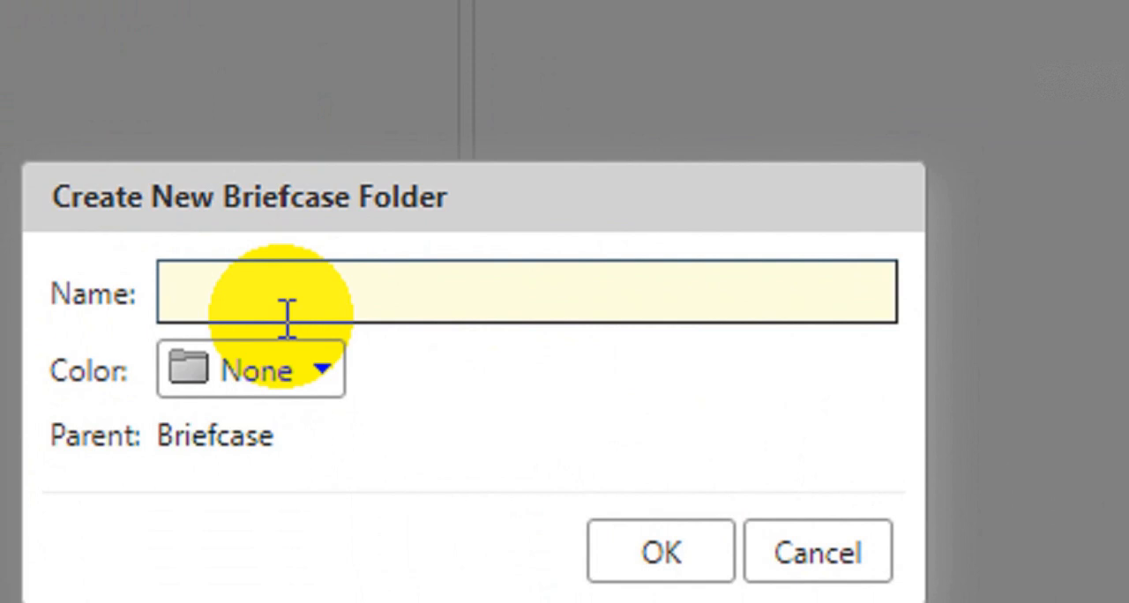
pyautogui.write('TestBriefcase')
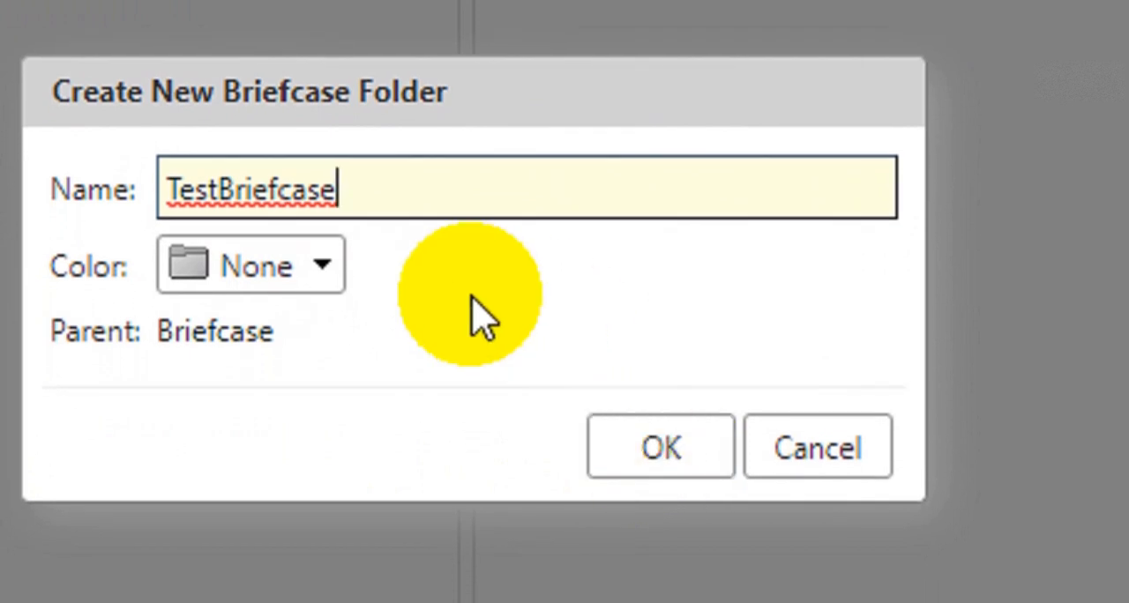
pyautogui.click(236, 270)
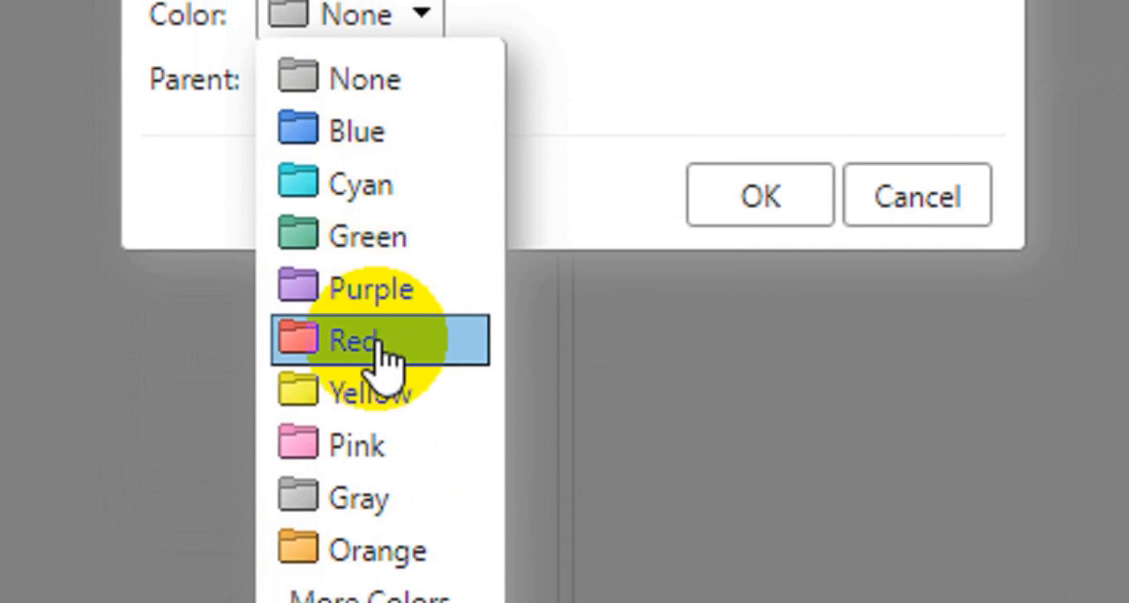
pyautogui.click(328, 357)
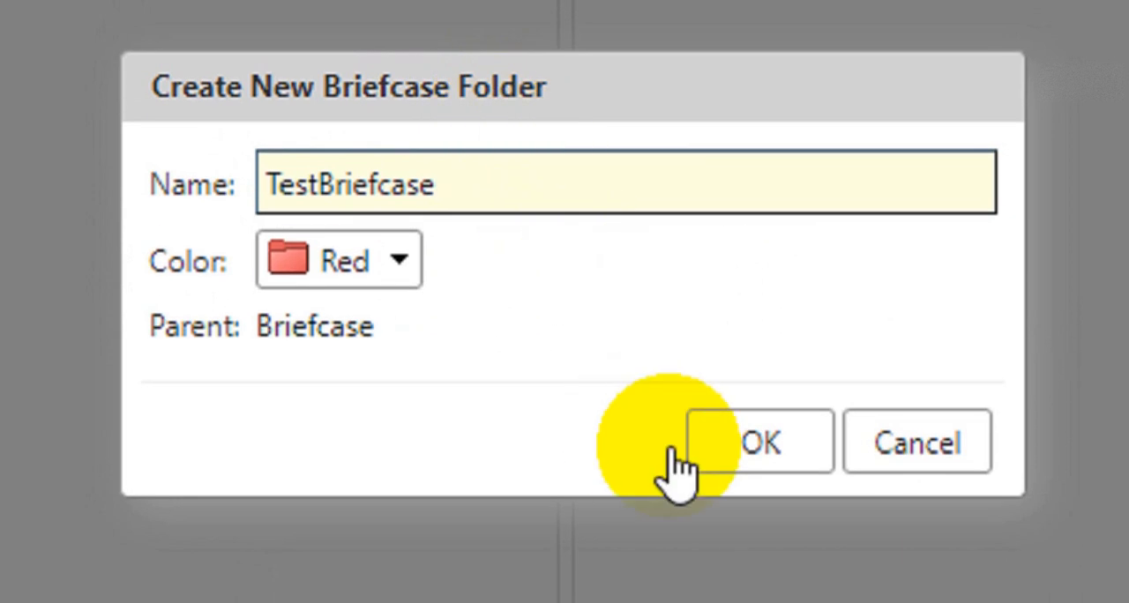
pyautogui.click(738, 443)
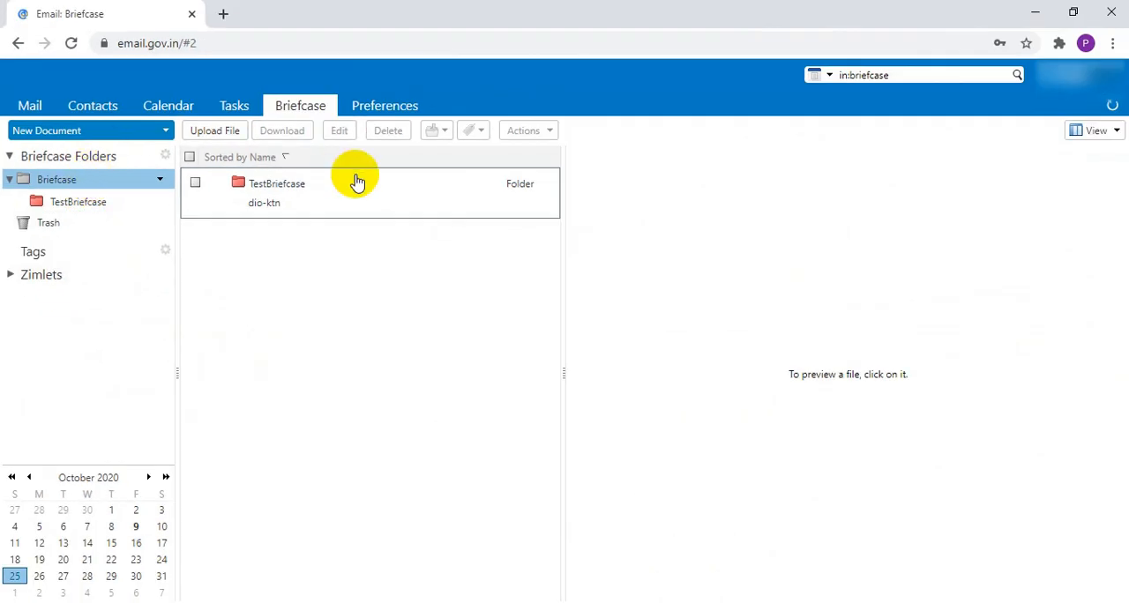
# Step: Open the TestBriefcase folder and choose images.jpg from the Desktop as the first file to upload
pyautogui.click(259, 188)
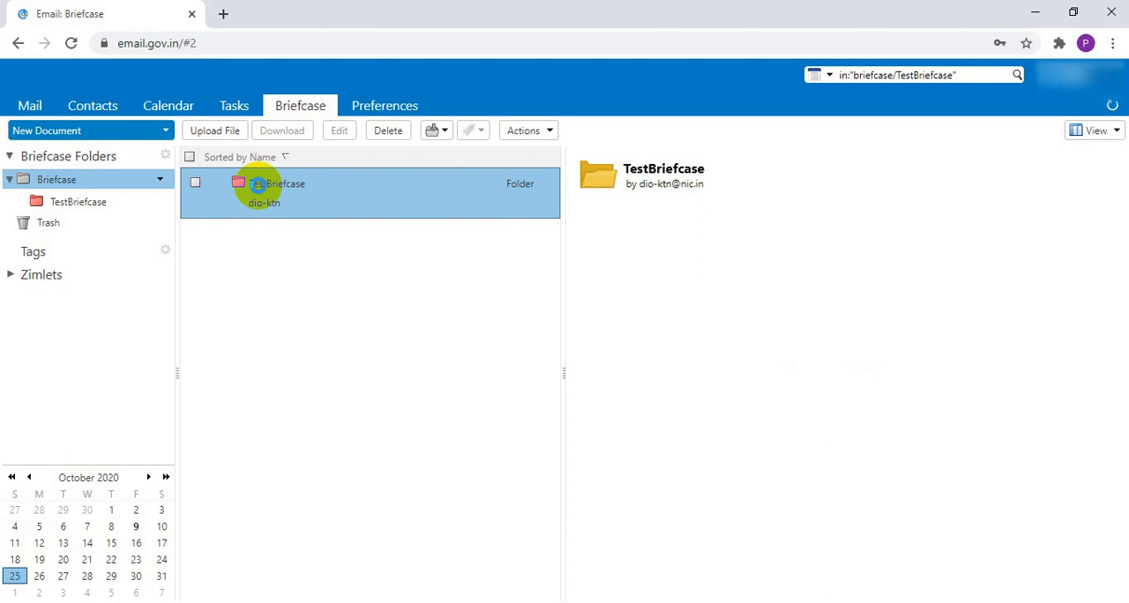
pyautogui.doubleClick(259, 185)
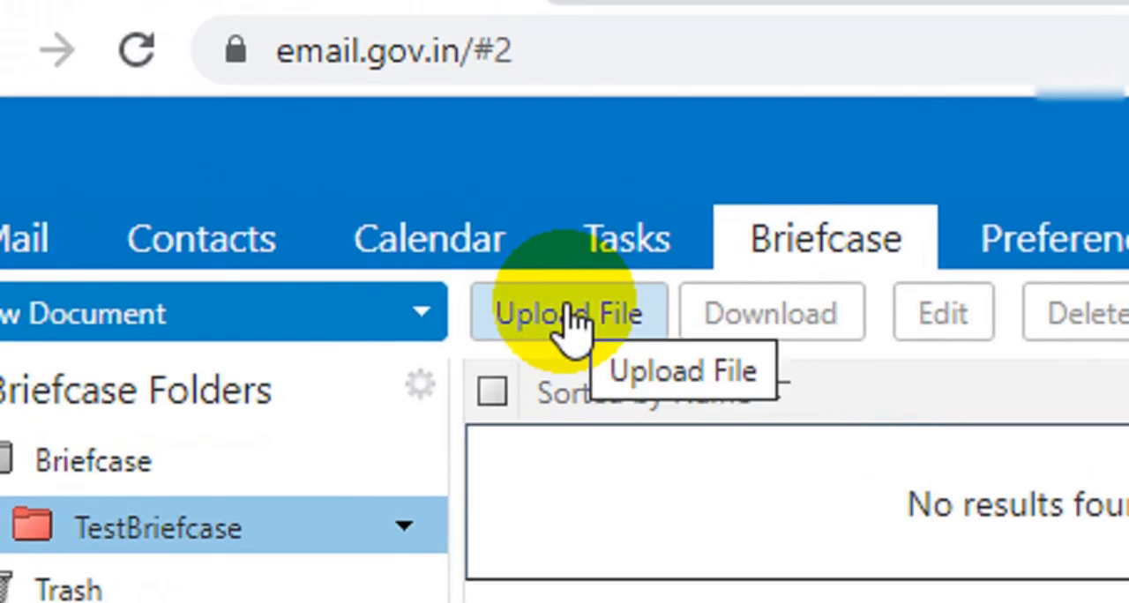
pyautogui.click(569, 317)
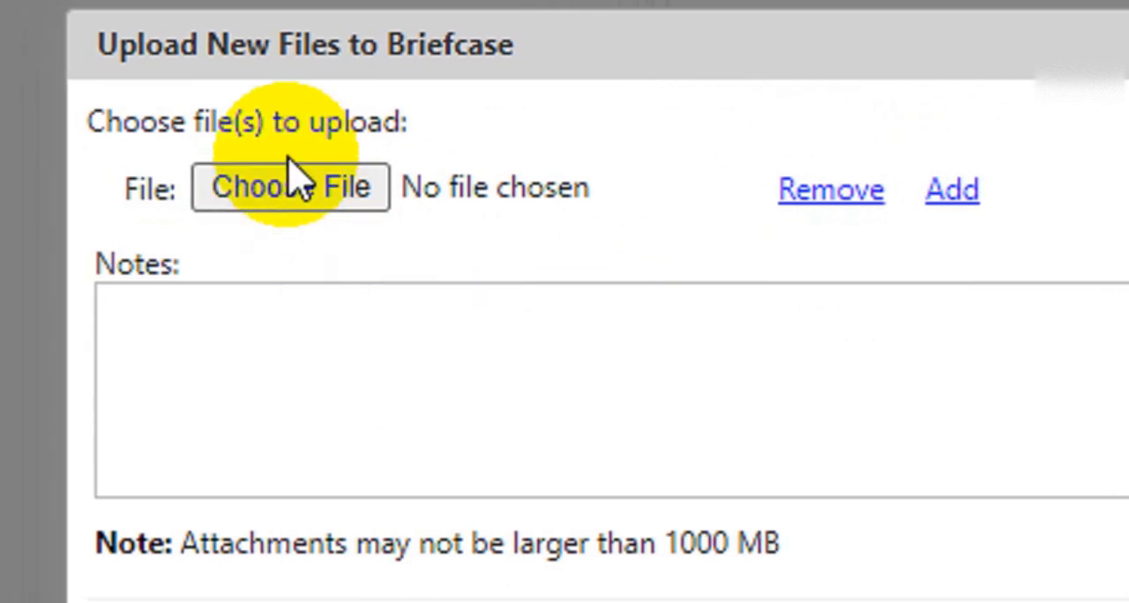
pyautogui.click(305, 192)
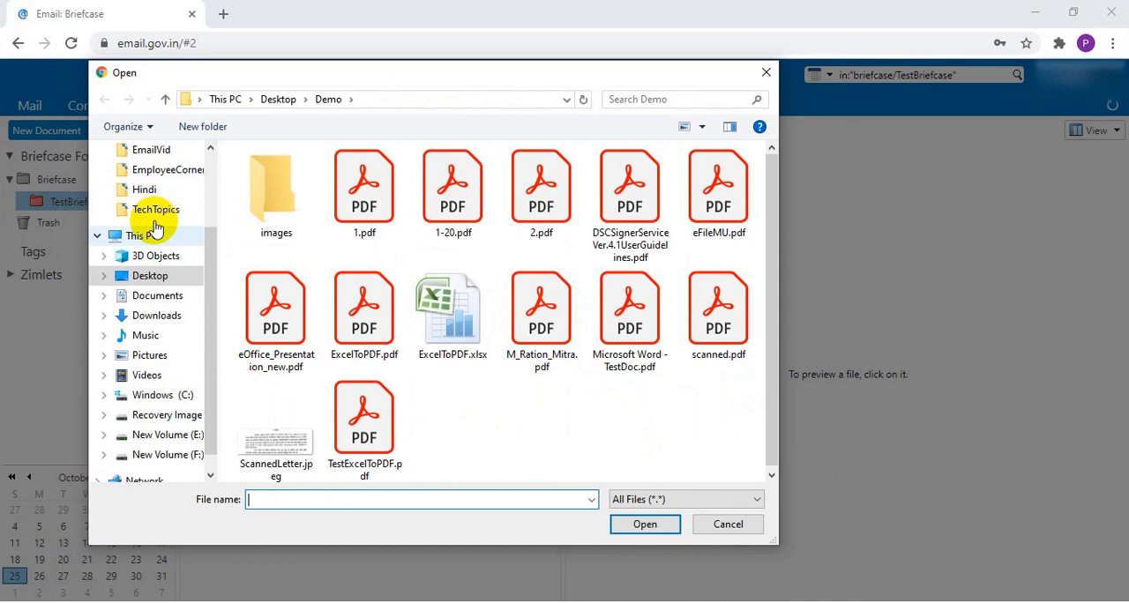
pyautogui.click(277, 98)
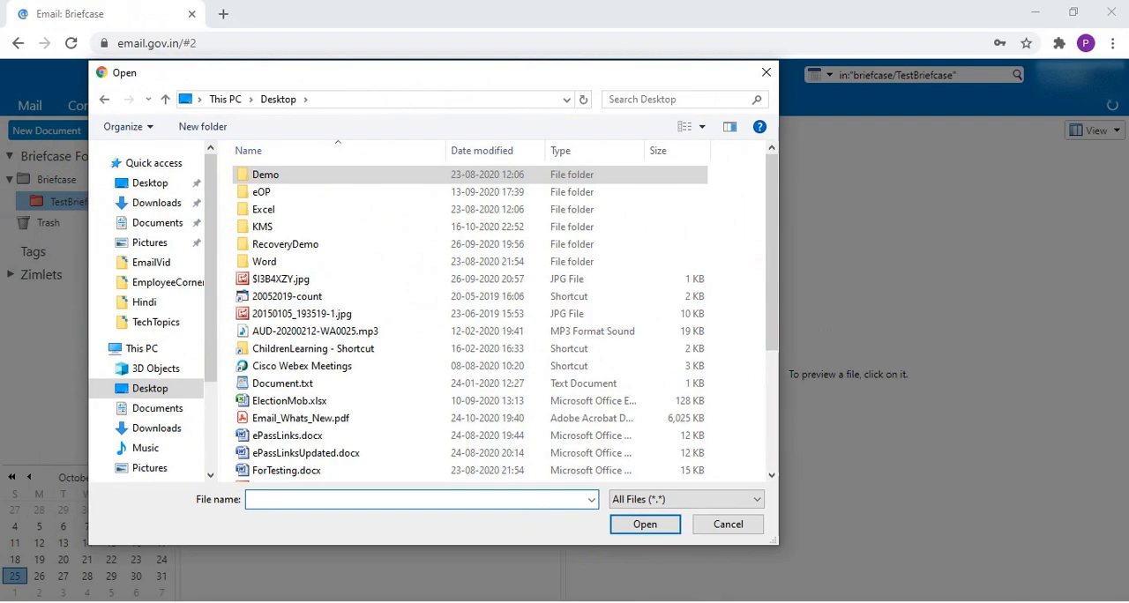
pyautogui.scroll(-1, 371, 419)
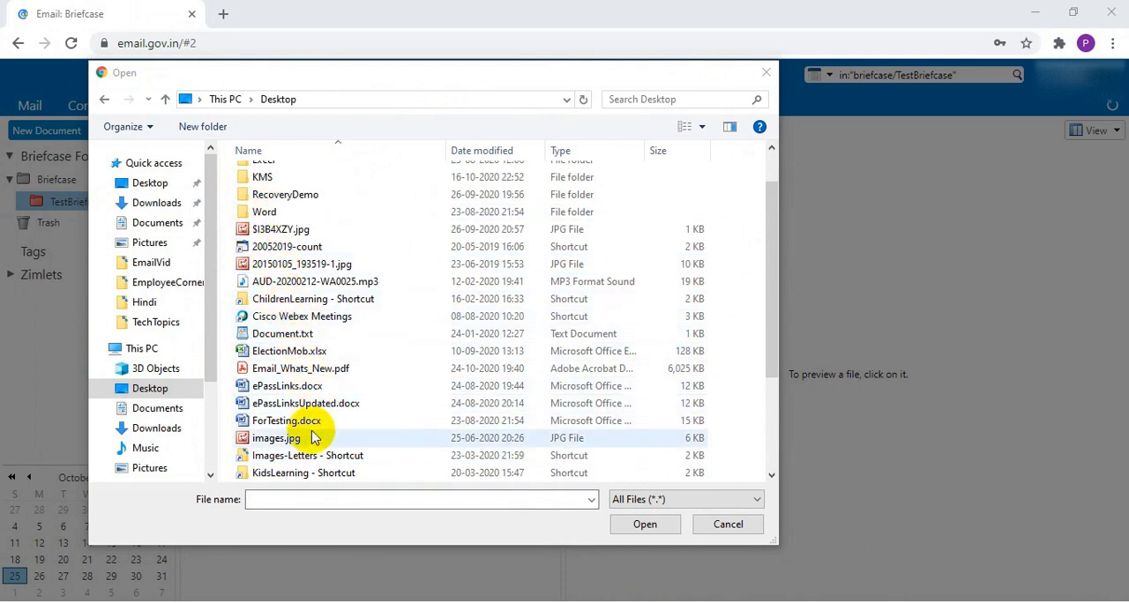
pyautogui.doubleClick(277, 438)
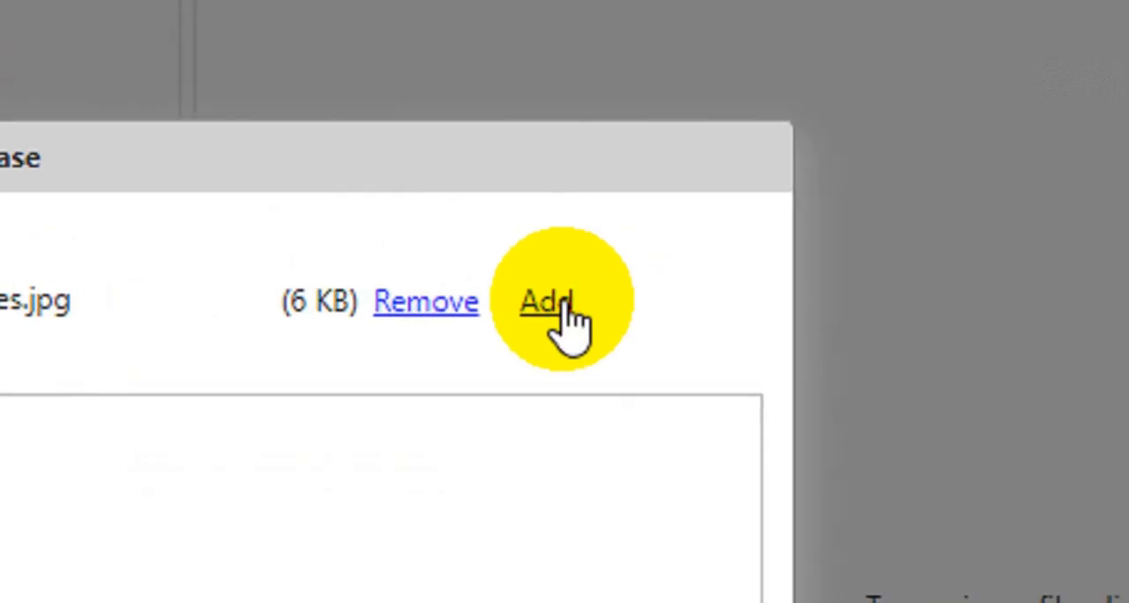
# Step: Add 1.pdf from the Desktop's Demo folder as a second file and upload both files to TestBriefcase
pyautogui.click(554, 305)
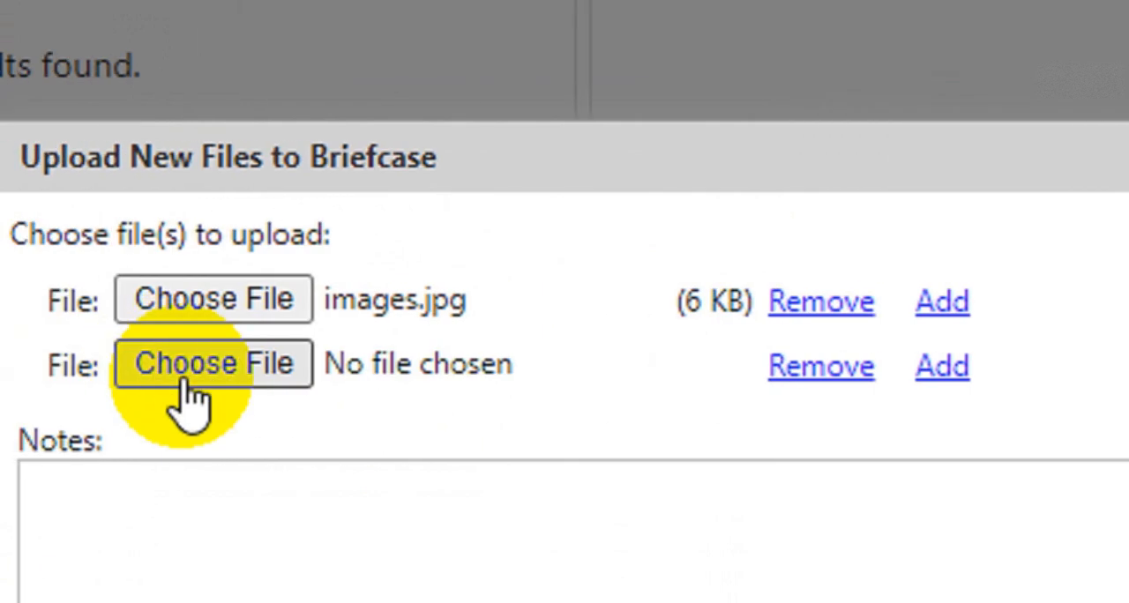
pyautogui.click(293, 373)
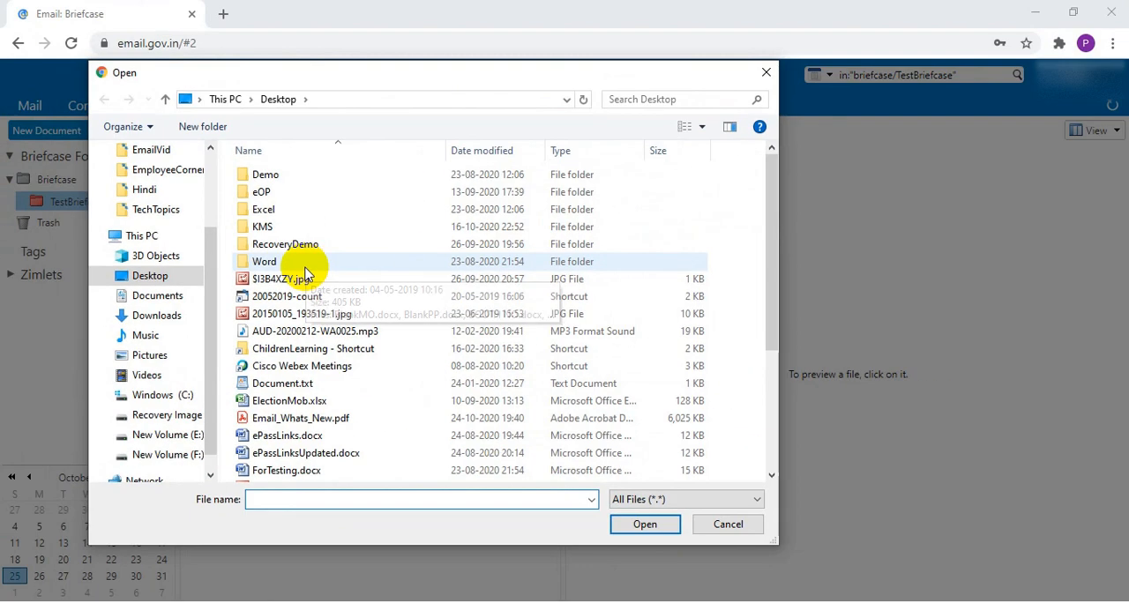
pyautogui.doubleClick(303, 176)
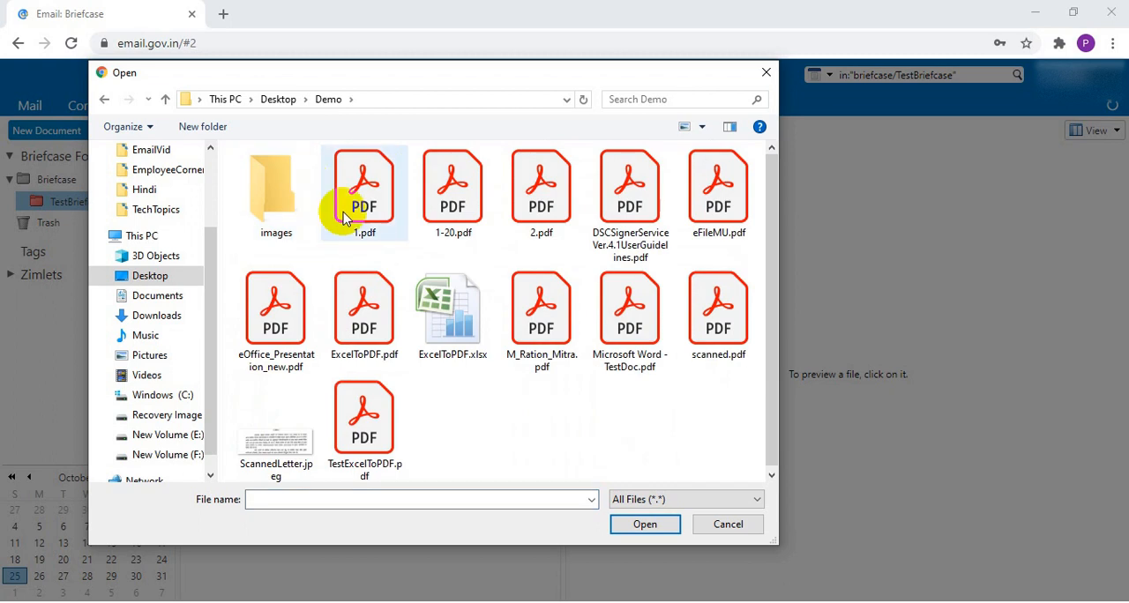
pyautogui.doubleClick(359, 224)
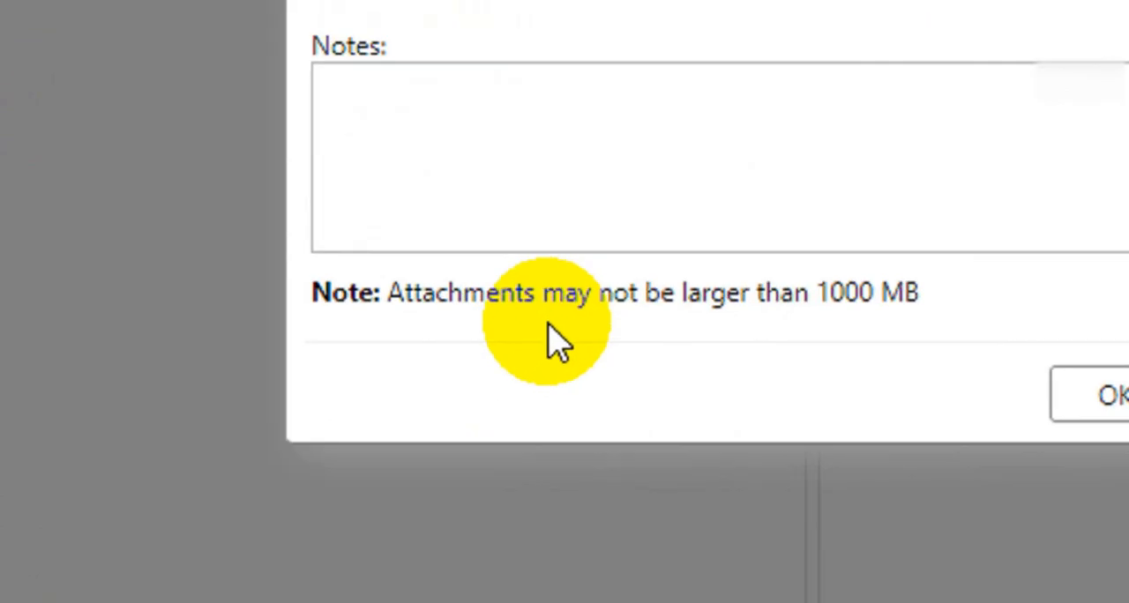
pyautogui.click(565, 411)
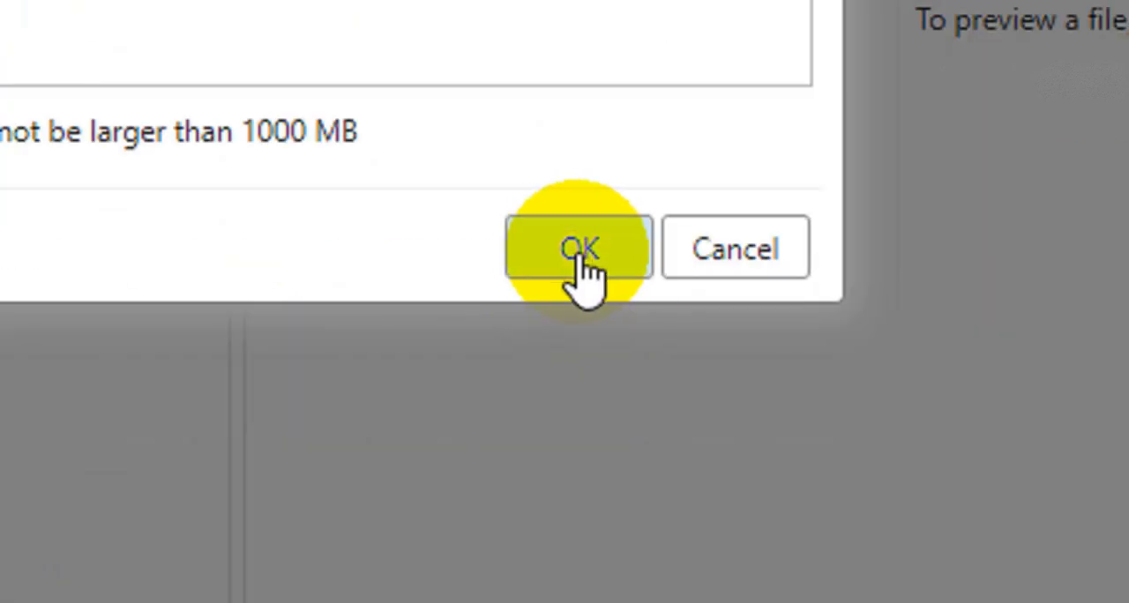
pyautogui.click(578, 251)
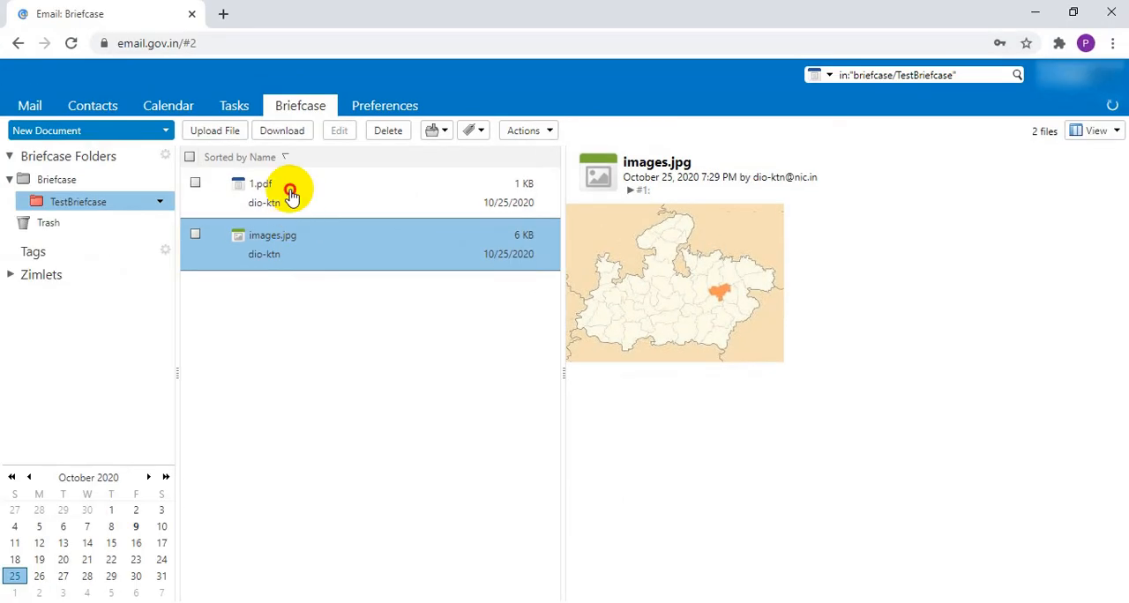
# Step: Preview the uploaded 1.pdf and resize the preview area beside the file list to make it wider
pyautogui.click(291, 196)
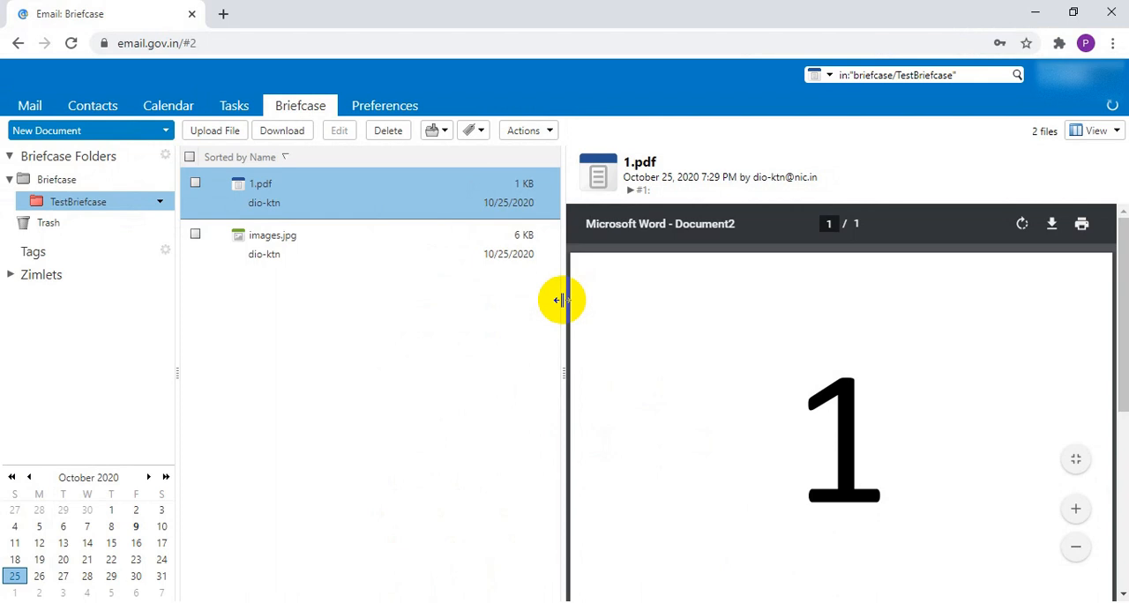
pyautogui.moveTo(560, 300); pyautogui.dragTo(565, 303)
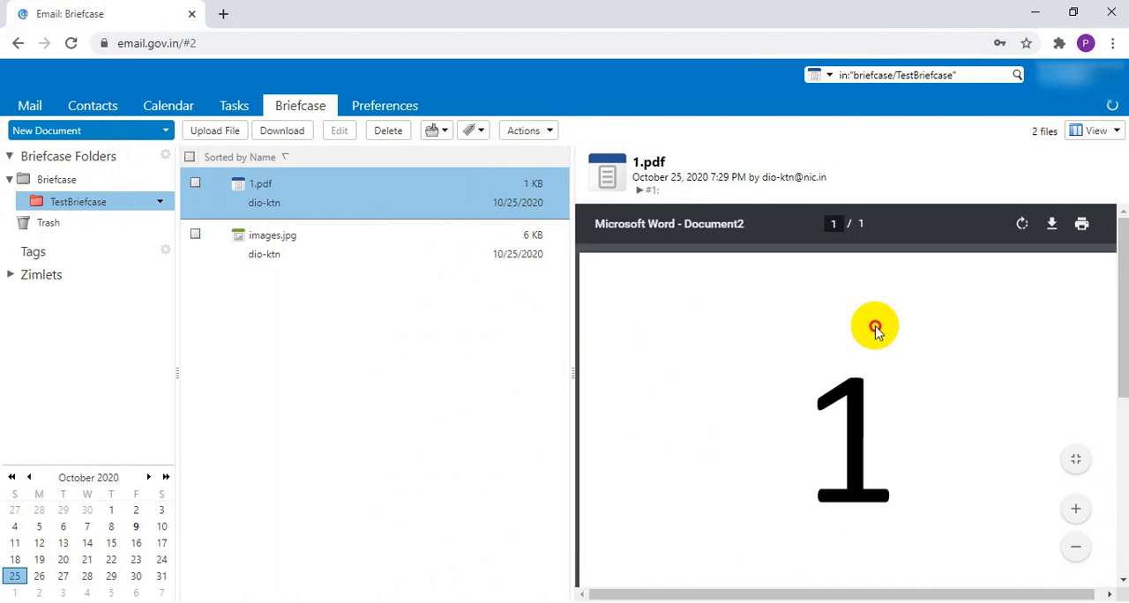
pyautogui.moveTo(567, 391); pyautogui.dragTo(472, 387)
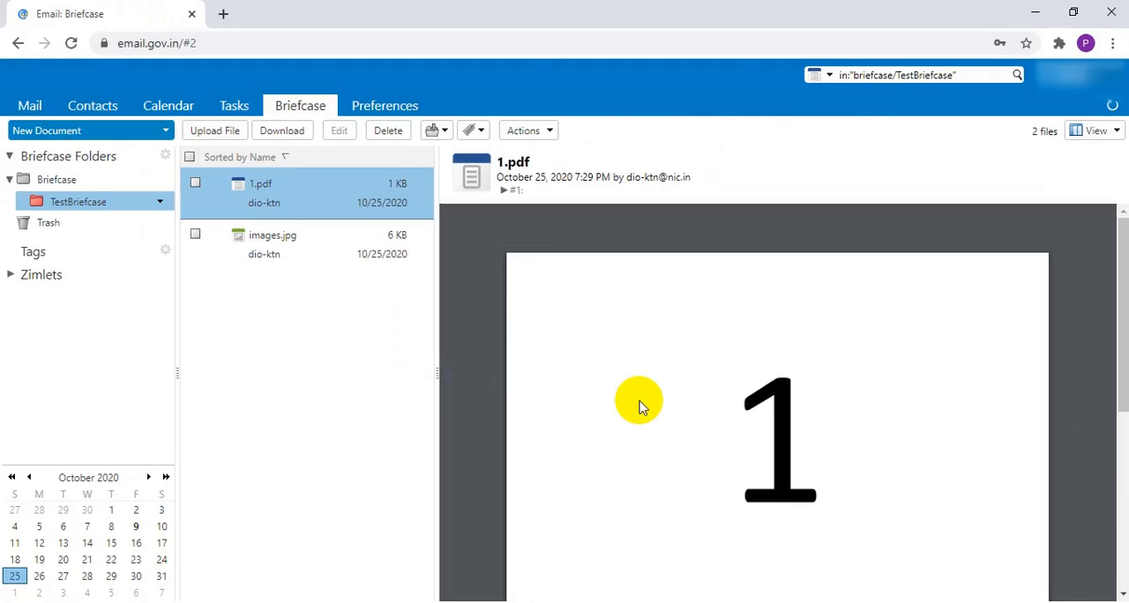
pyautogui.moveTo(640, 402); pyautogui.dragTo(695, 602)
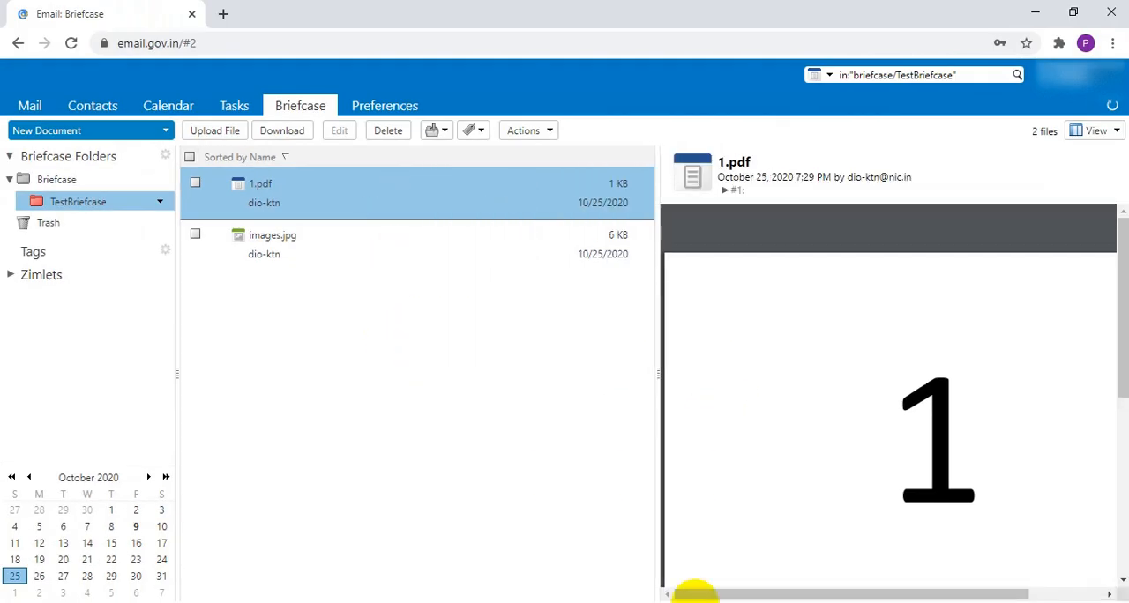
pyautogui.moveTo(658, 415); pyautogui.dragTo(474, 451)
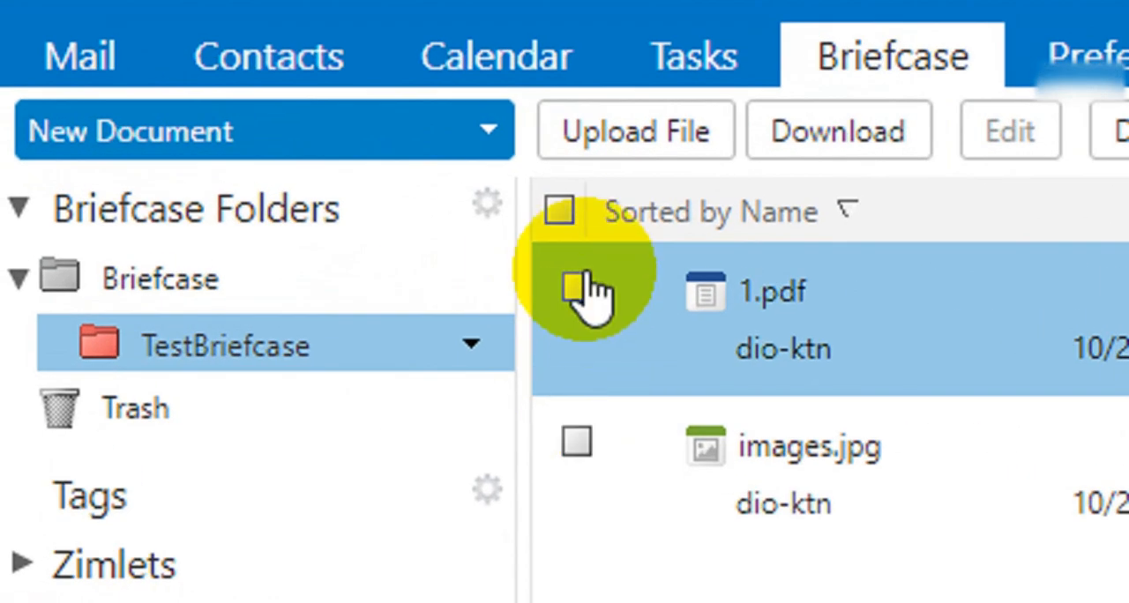
# Step: Select both files in TestBriefcase and clear the selection again
pyautogui.click(196, 183)
pyautogui.click(576, 443)
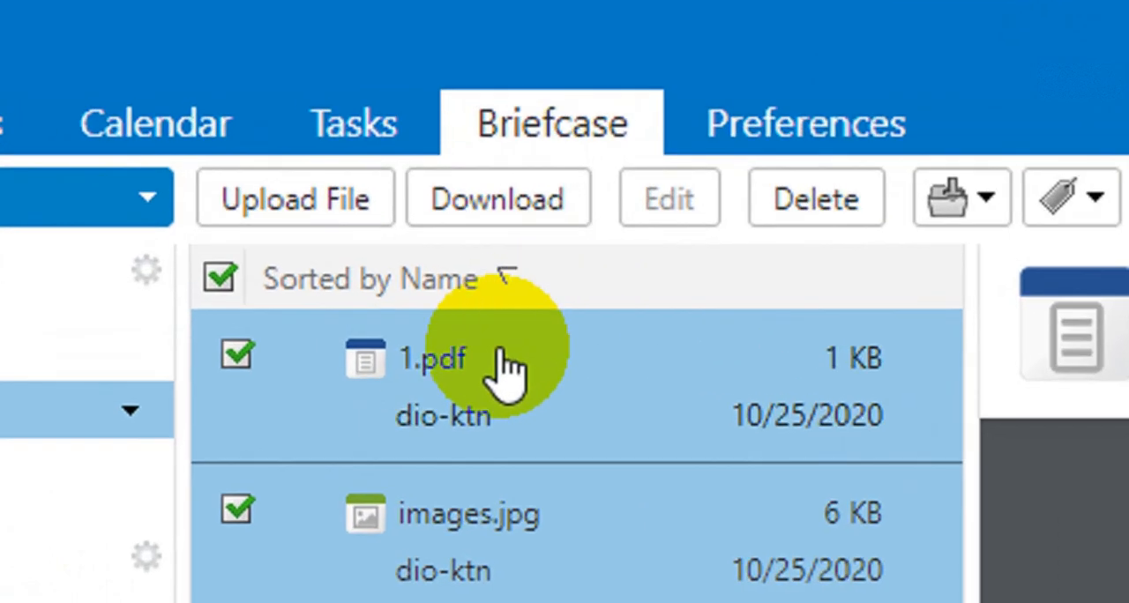
pyautogui.click(270, 273)
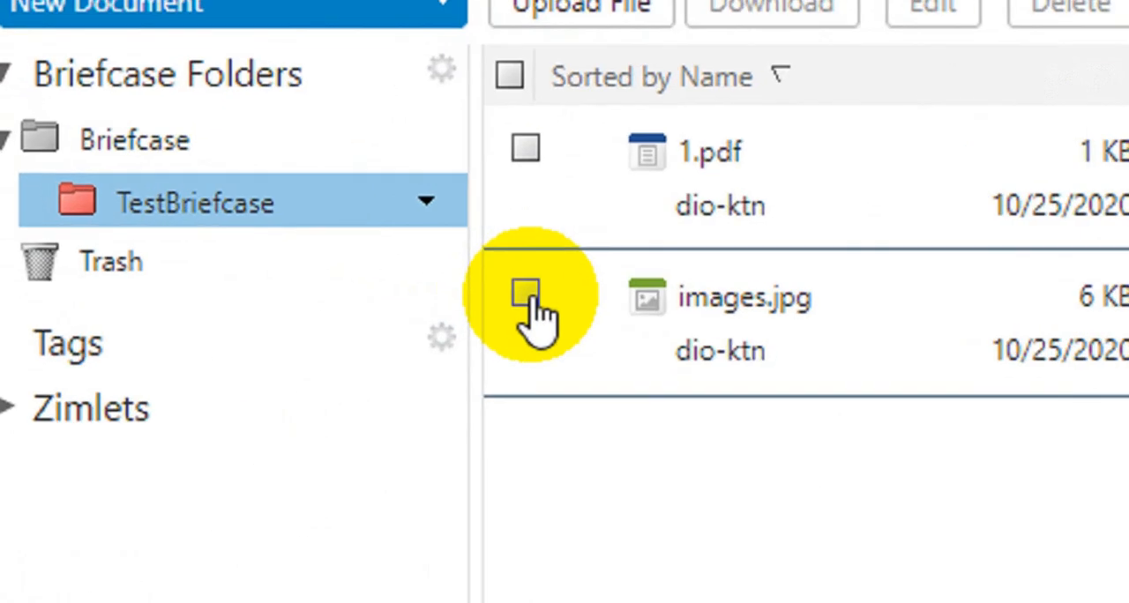
# Step: Move images.jpg from TestBriefcase to the Trash and open the Trash folder
pyautogui.click(196, 236)
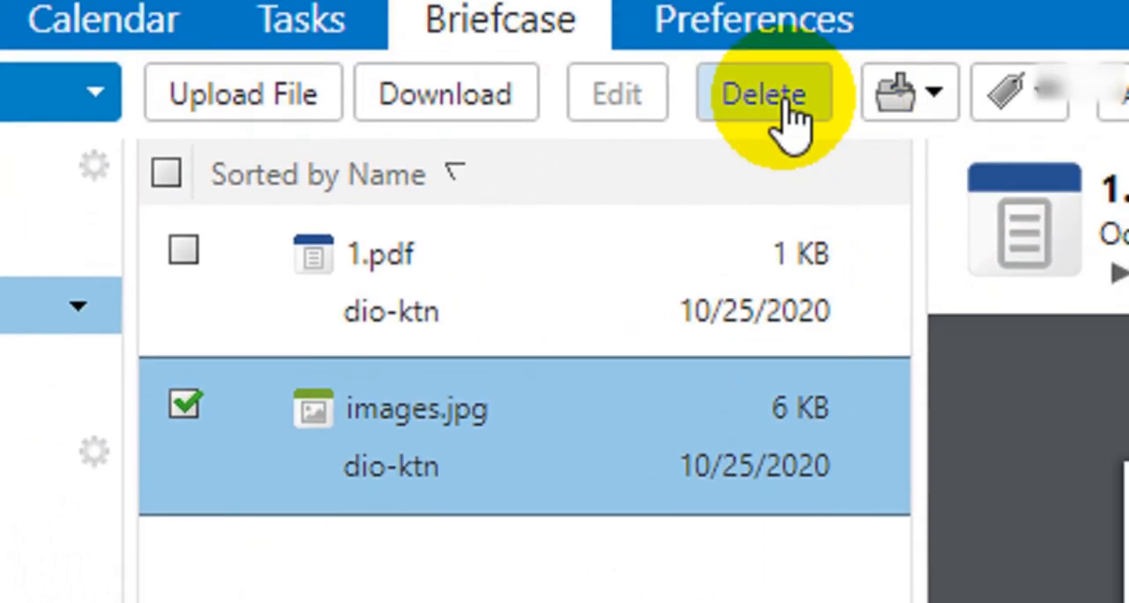
pyautogui.click(861, 18)
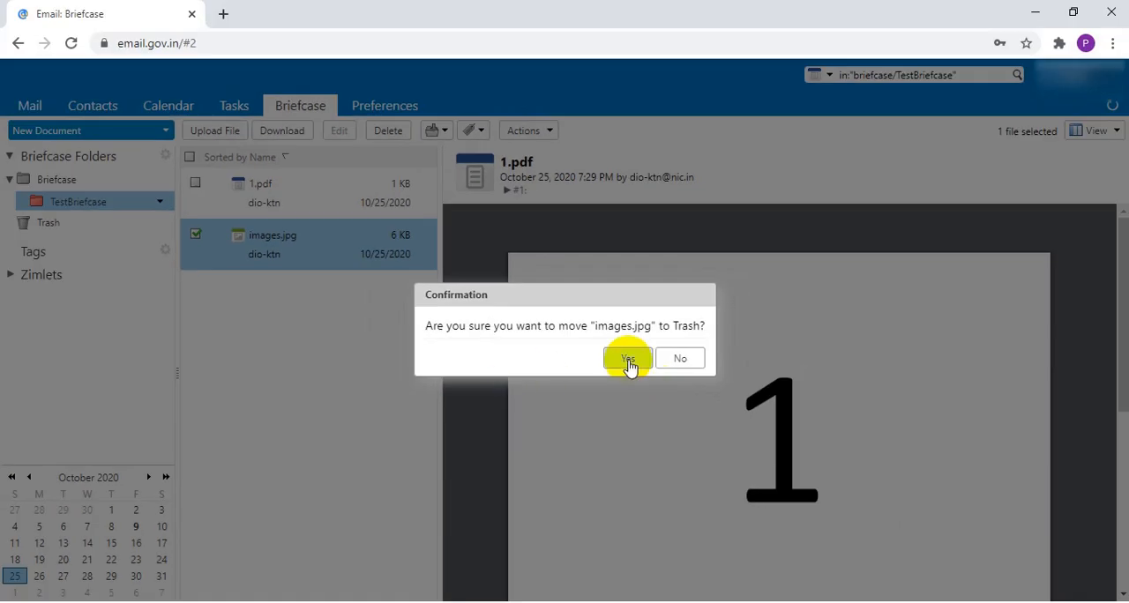
pyautogui.click(629, 361)
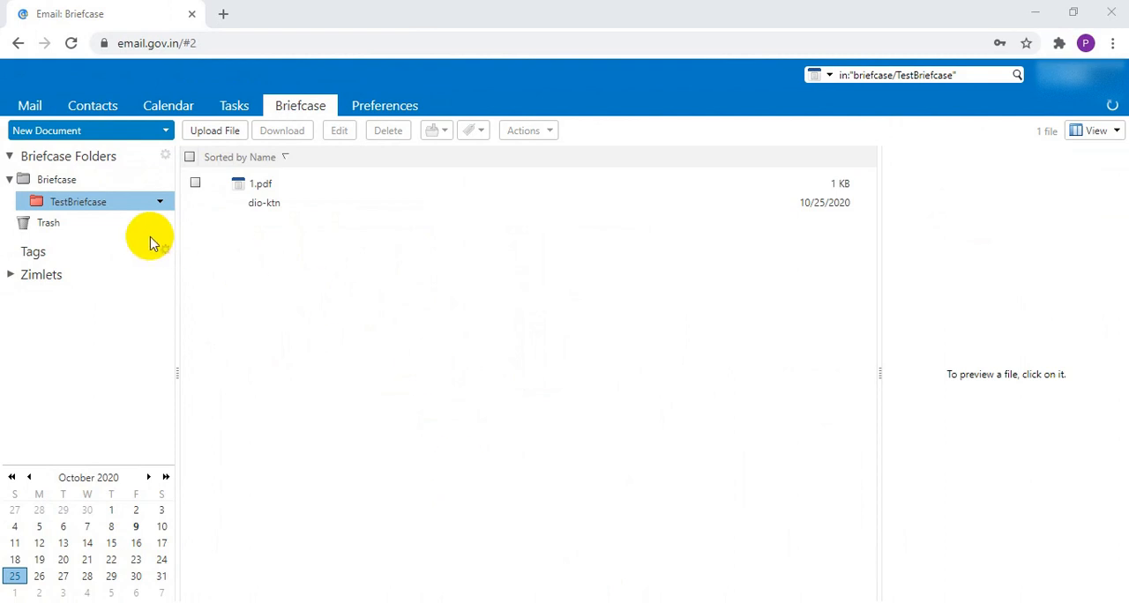
pyautogui.click(67, 223)
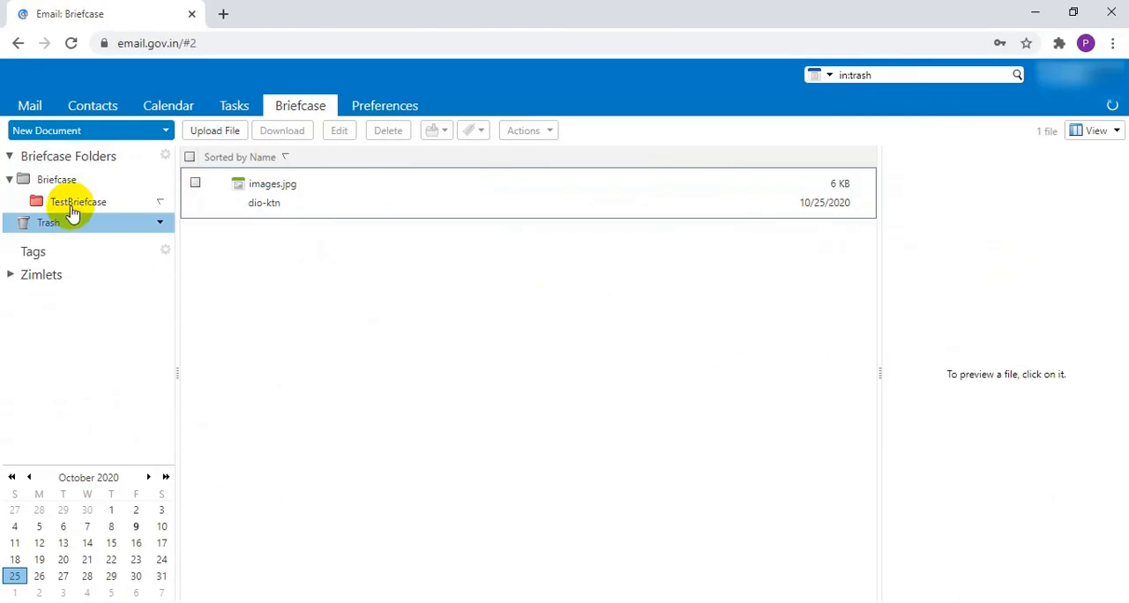
# Step: Select 1.pdf in the TestBriefcase folder and start an email with its link, agreeing to send the link despite the permission requirement
pyautogui.click(74, 201)
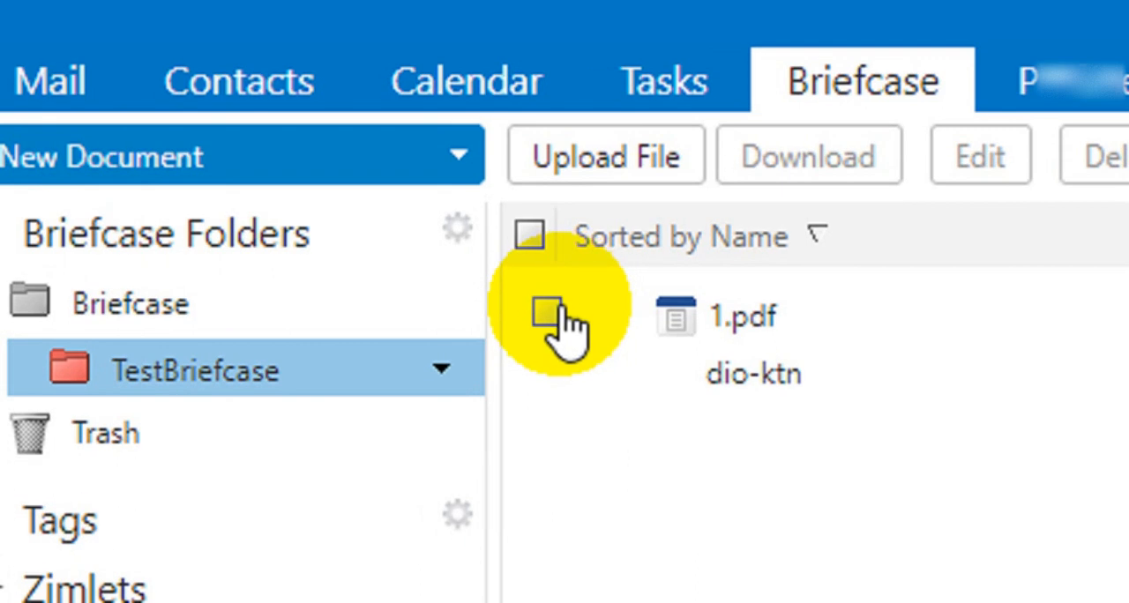
pyautogui.click(555, 315)
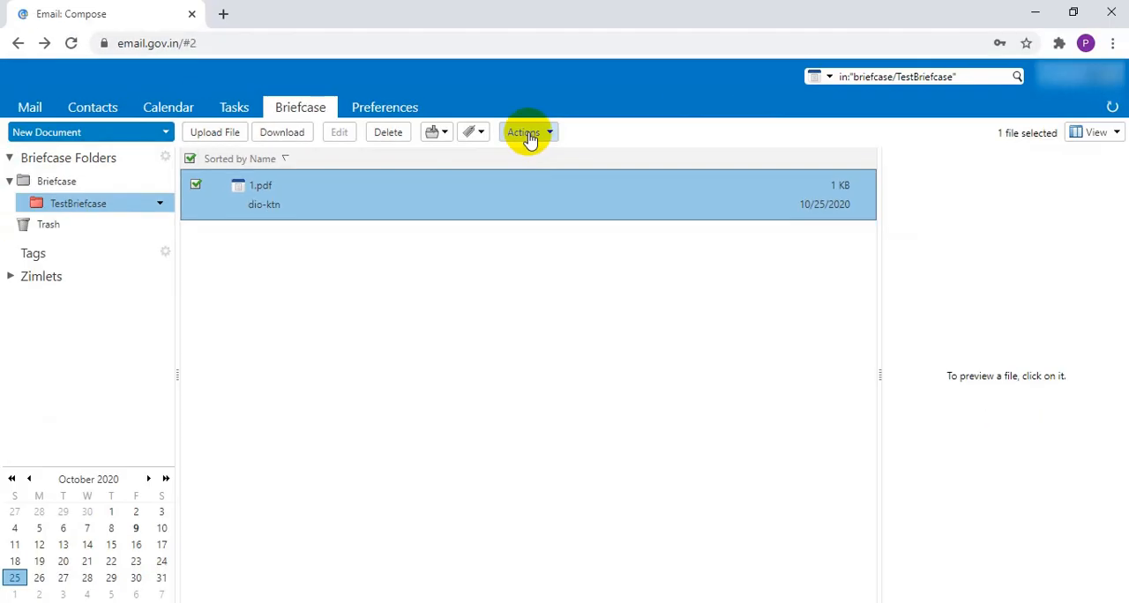
pyautogui.click(530, 136)
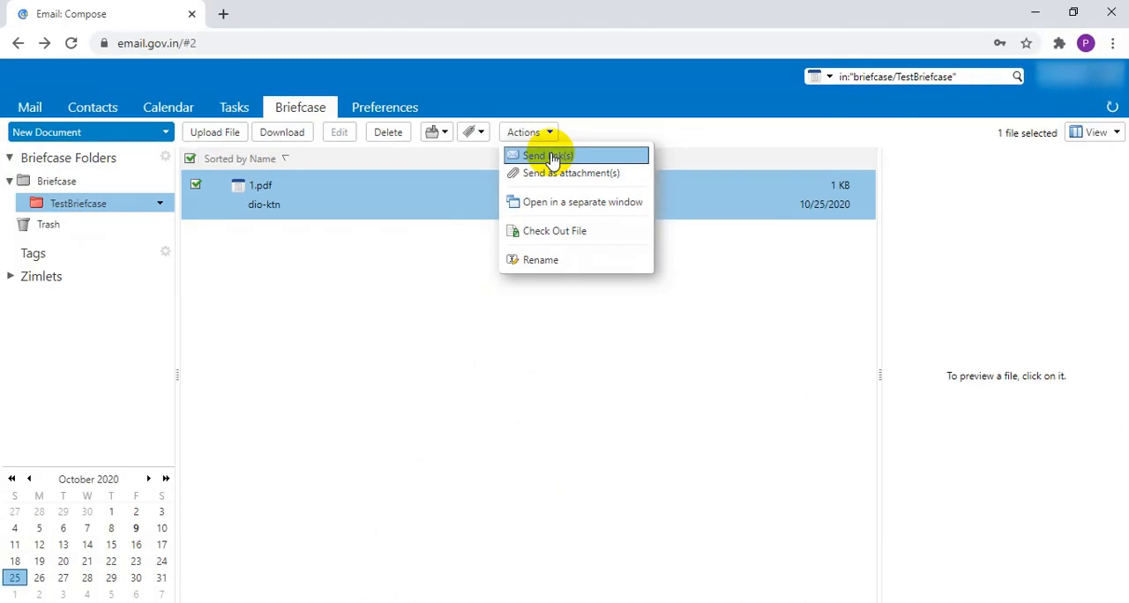
pyautogui.click(497, 256)
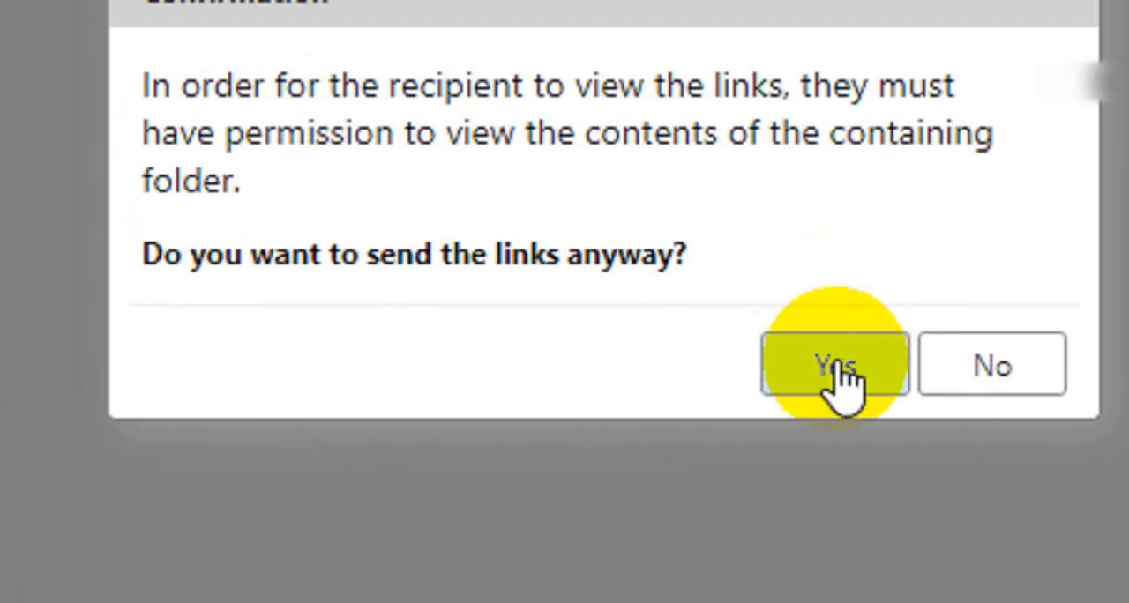
pyautogui.click(841, 375)
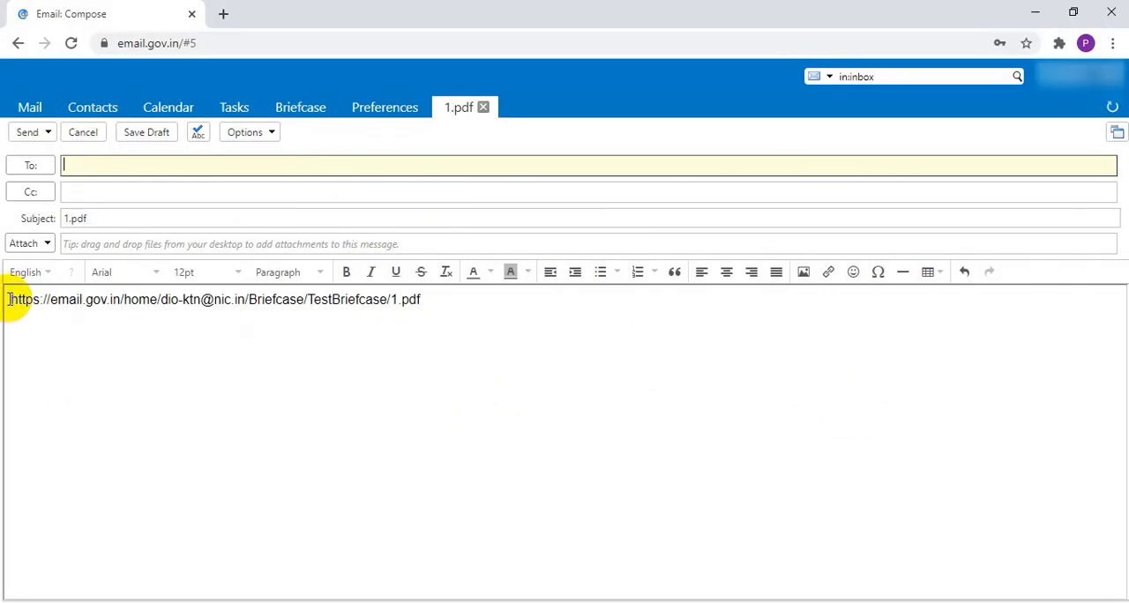
# Step: Highlight the 1.pdf link in the message body, clear the highlight, and discard the message without saving a draft
pyautogui.moveTo(10, 300); pyautogui.dragTo(304, 319)
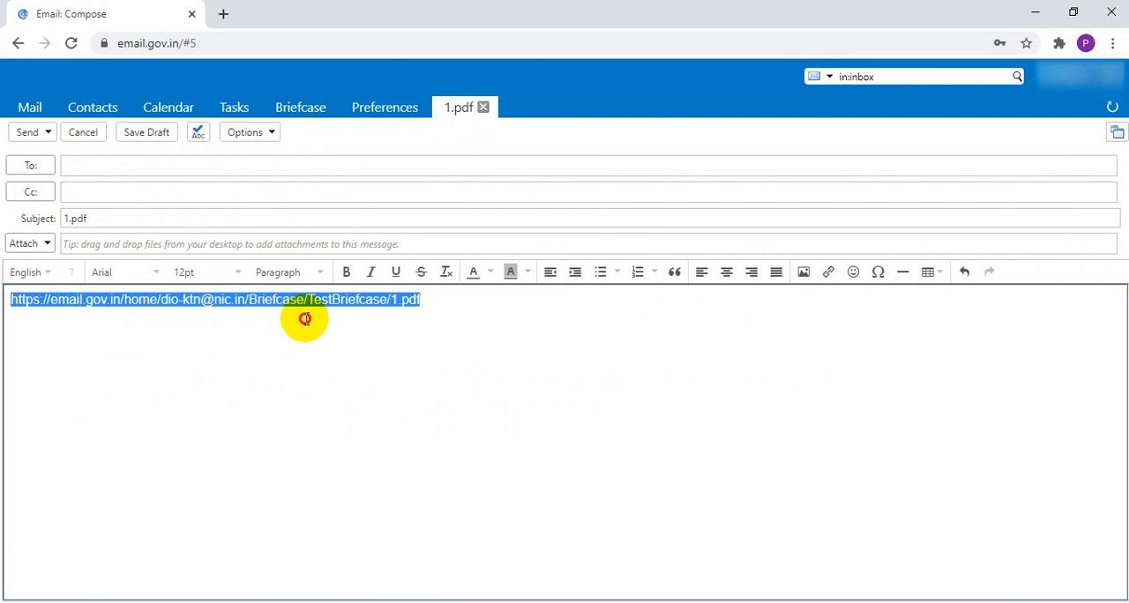
pyautogui.click(353, 351)
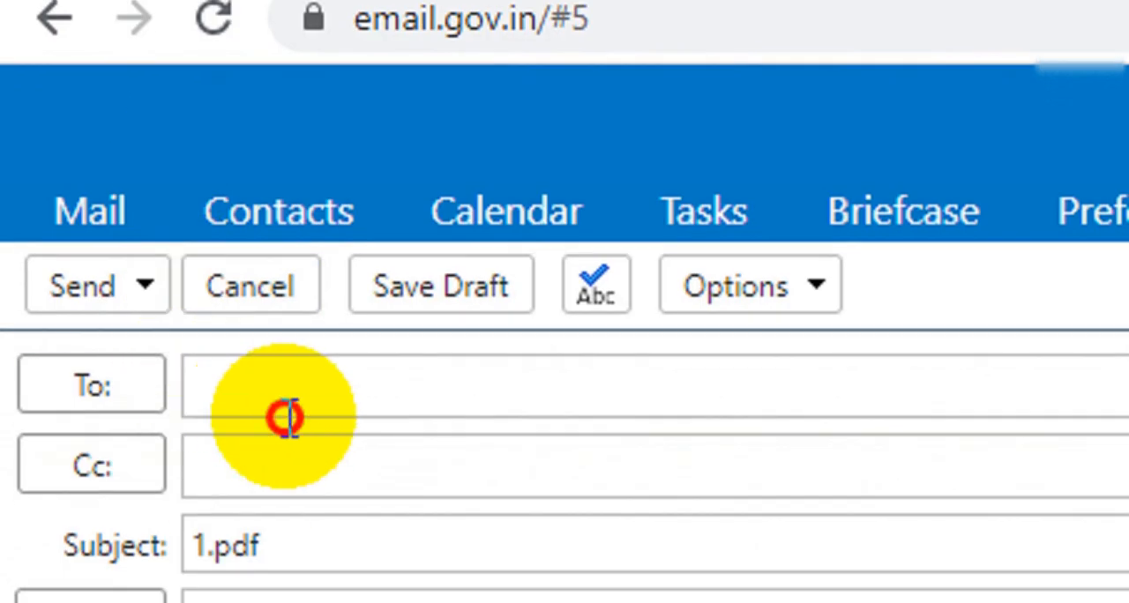
pyautogui.click(259, 411)
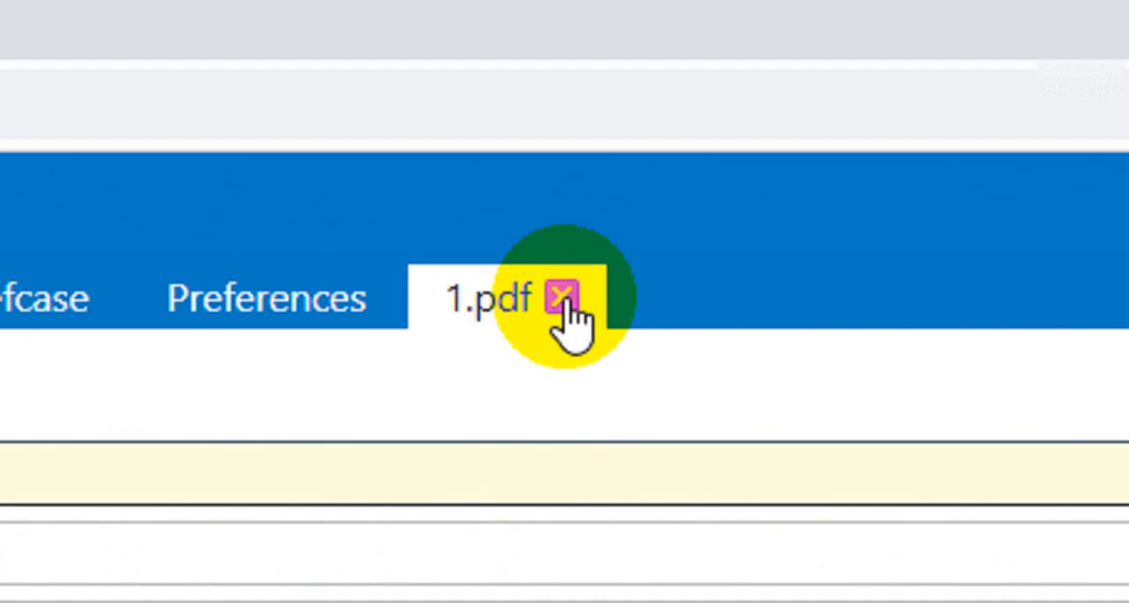
pyautogui.click(483, 107)
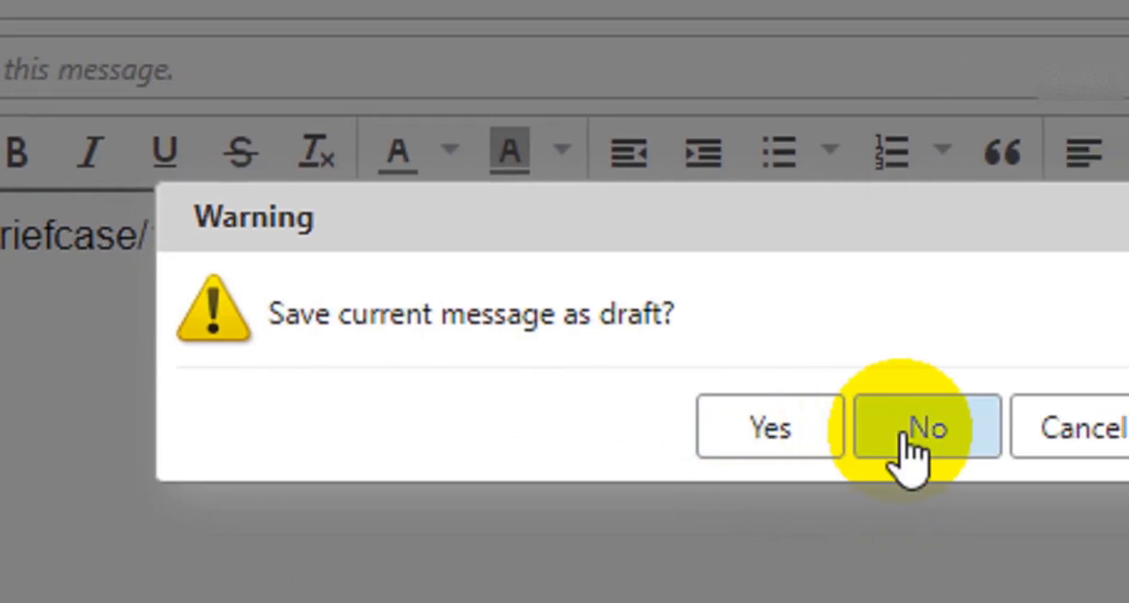
pyautogui.click(864, 459)
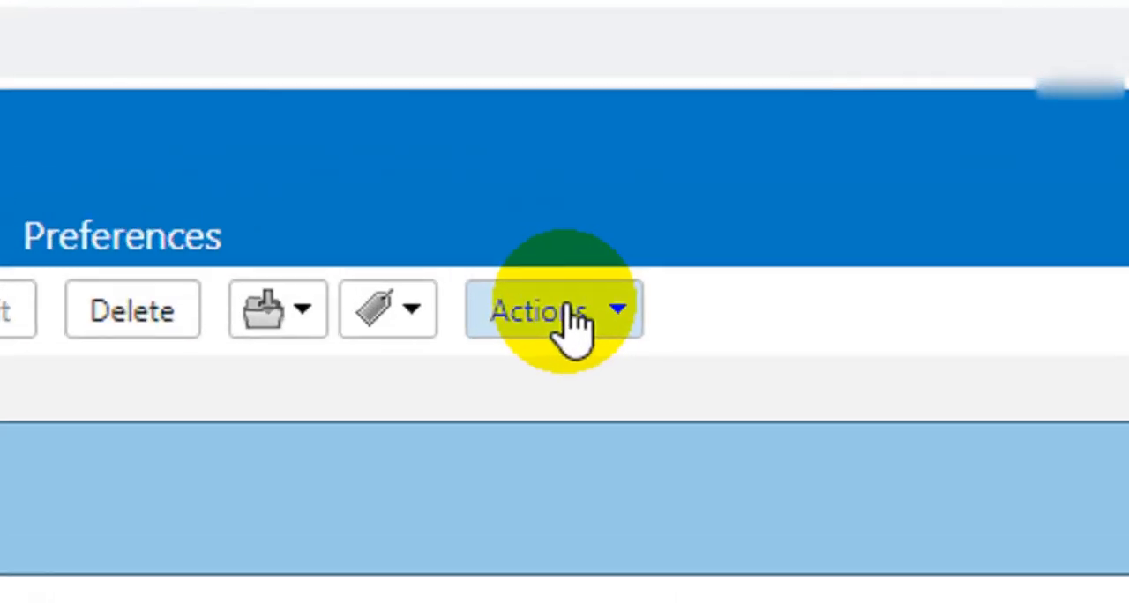
# Step: Start an email with 1.pdf from TestBriefcase as an attachment and discard the message without keeping the autosaved copy
pyautogui.click(574, 322)
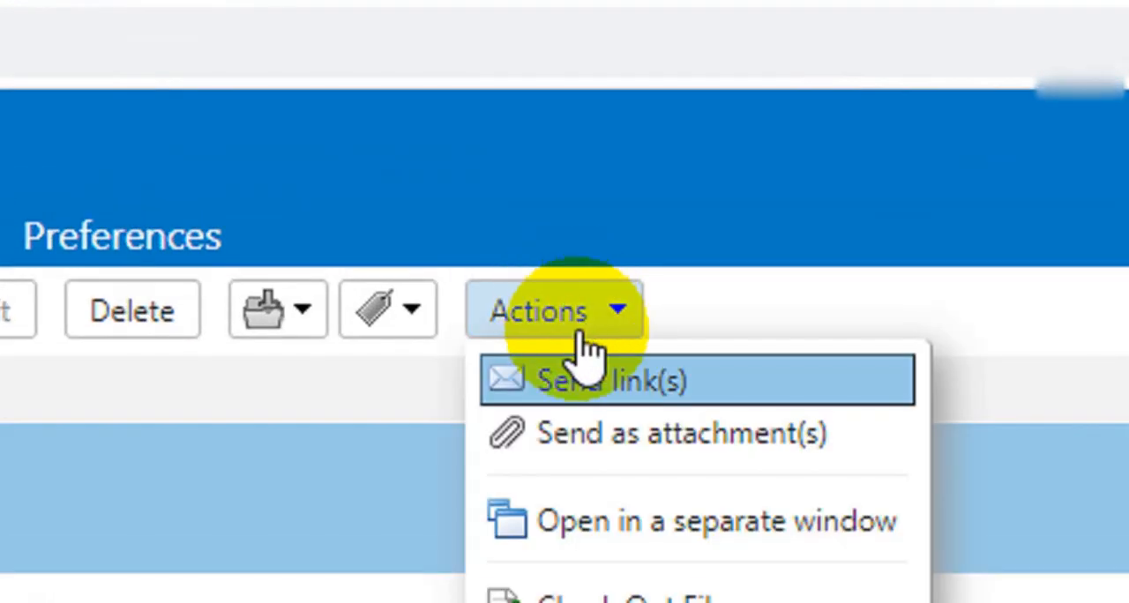
pyautogui.click(644, 463)
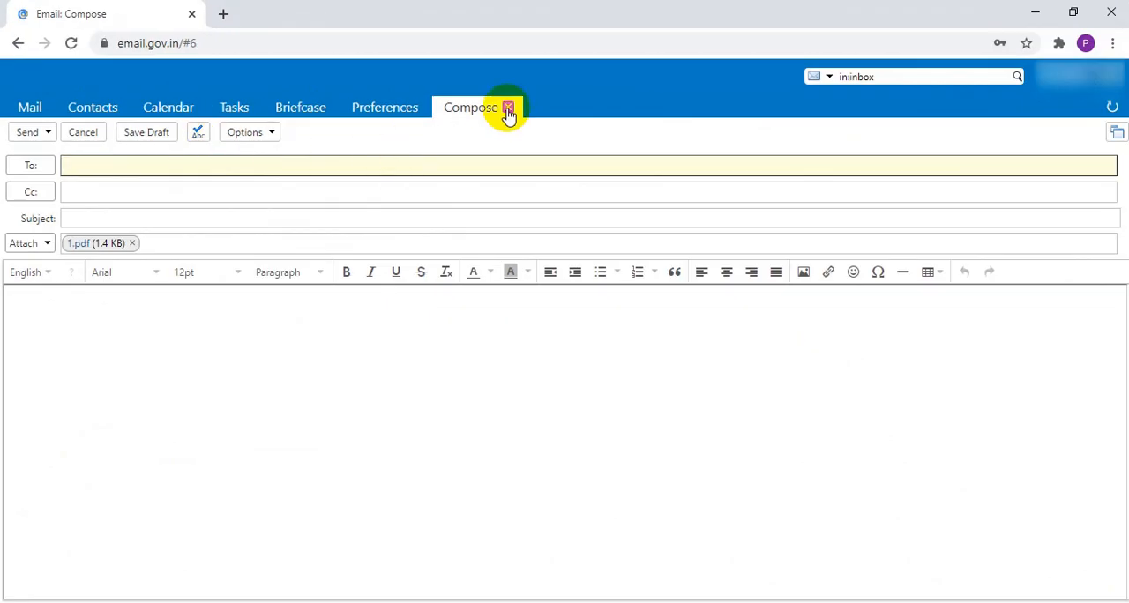
pyautogui.click(509, 106)
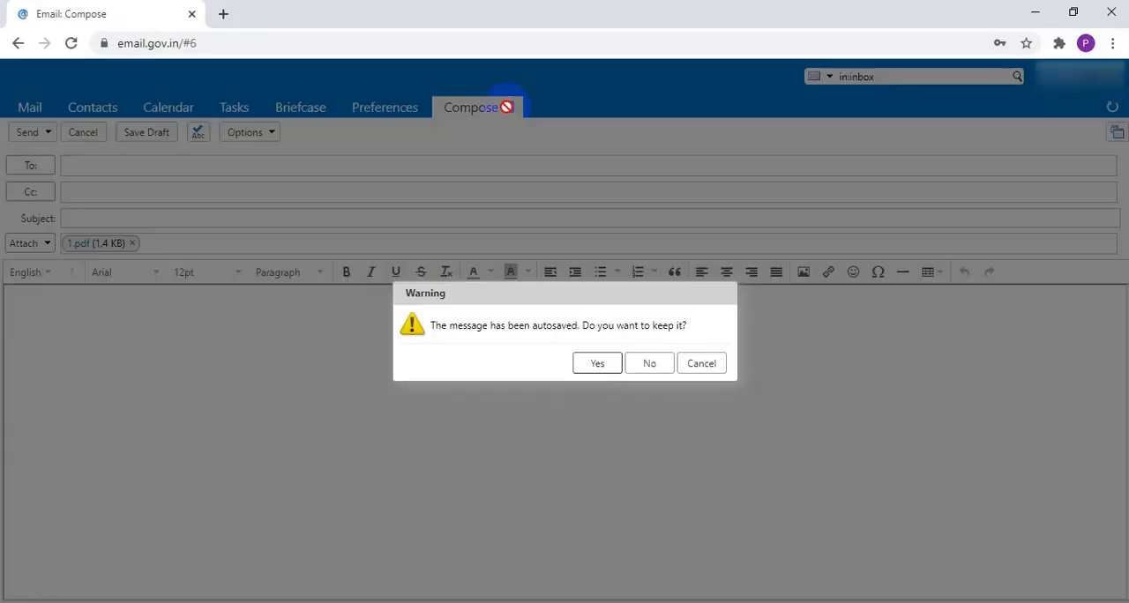
pyautogui.click(651, 363)
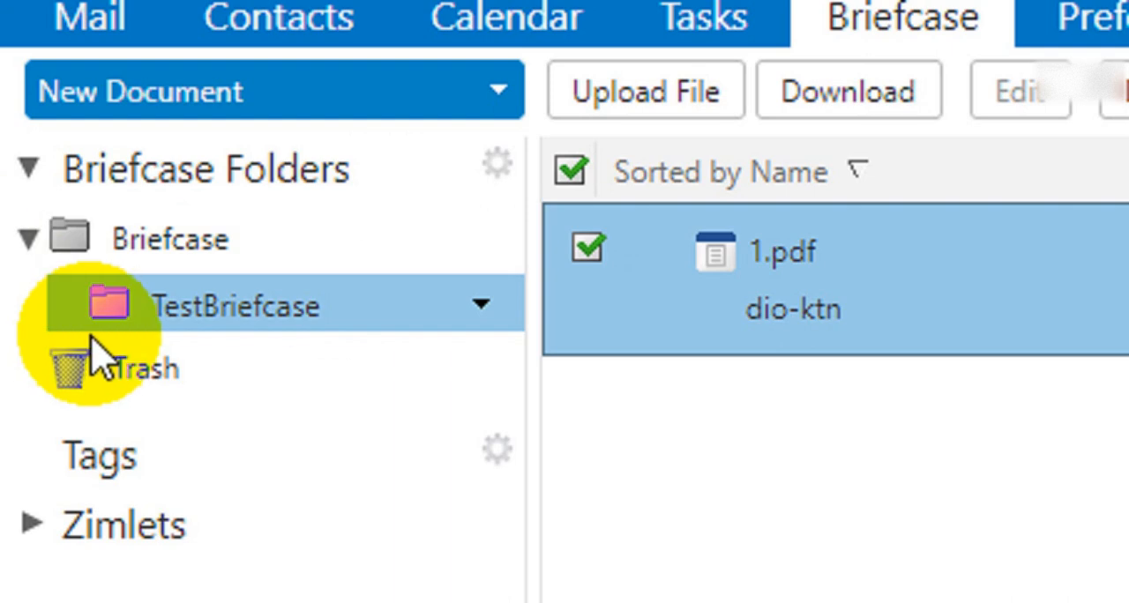
# Step: Open the share properties of TestBriefcase, try External guests, return to Internal users or groups, and choose the Admin role
pyautogui.moveTo(172, 321)
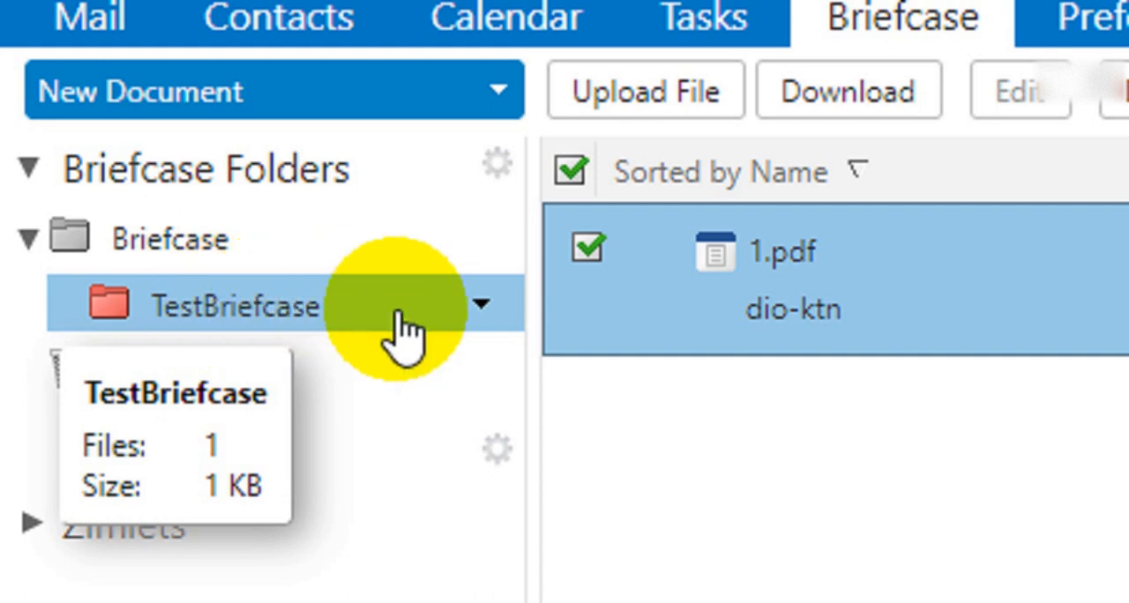
pyautogui.click(483, 306)
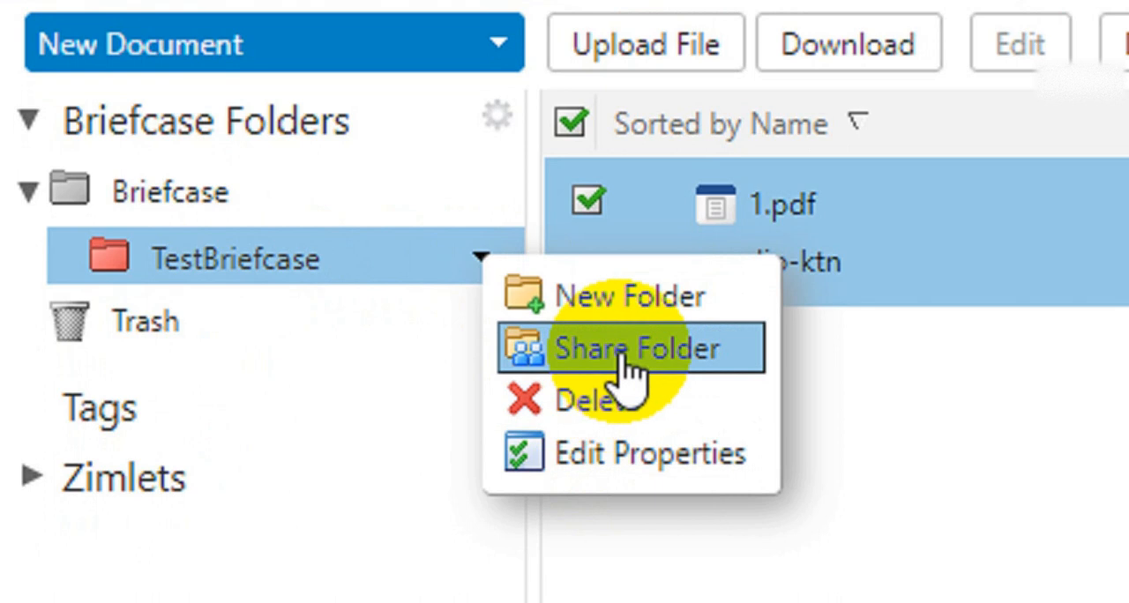
pyautogui.click(623, 355)
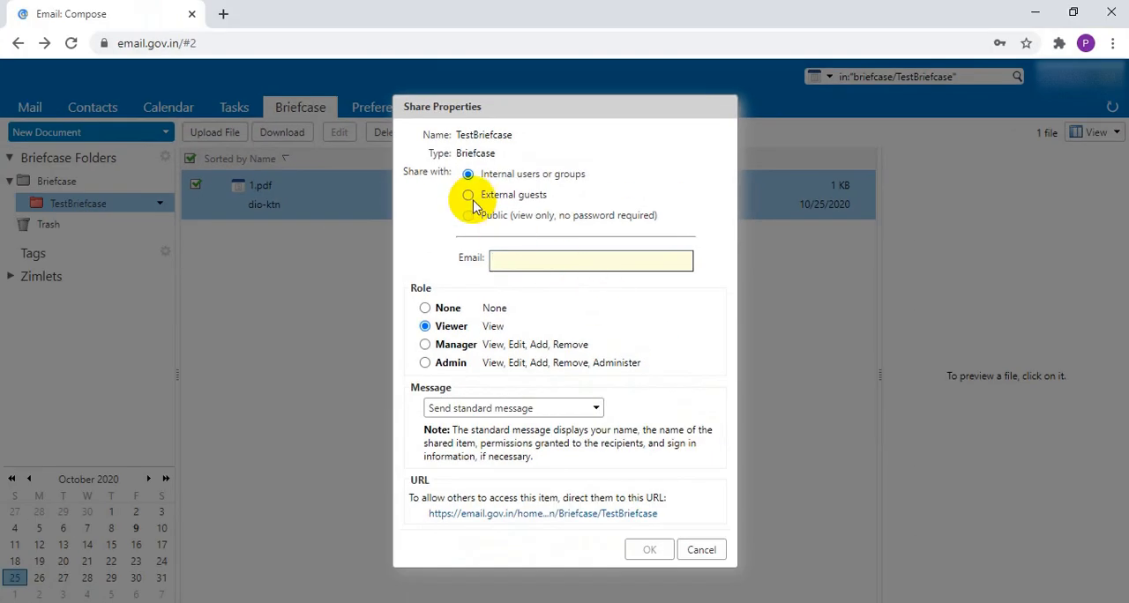
pyautogui.click(469, 196)
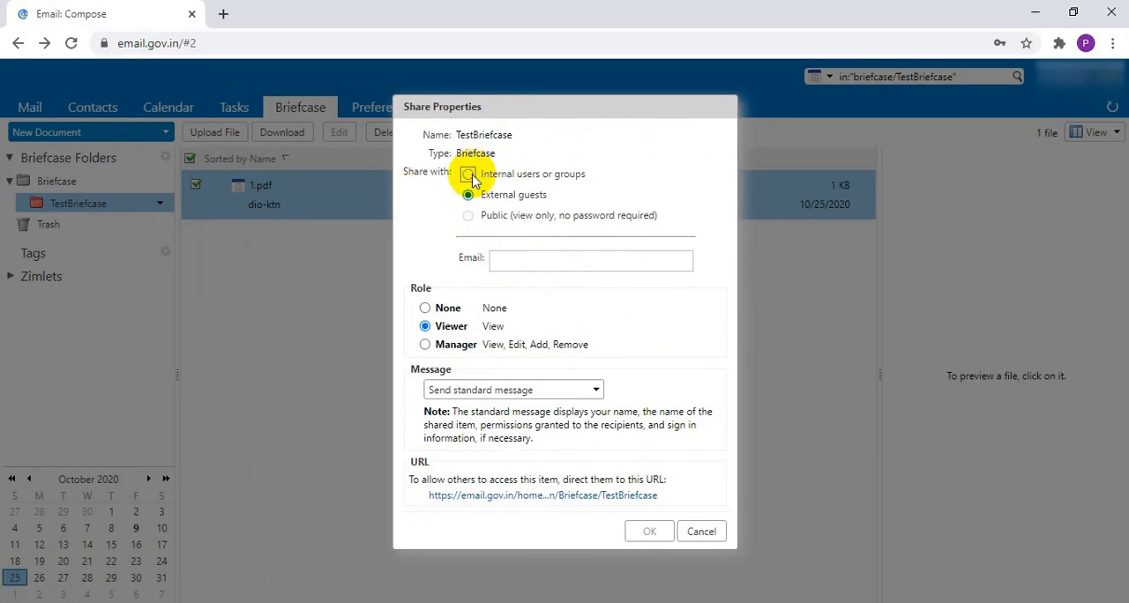
pyautogui.click(468, 175)
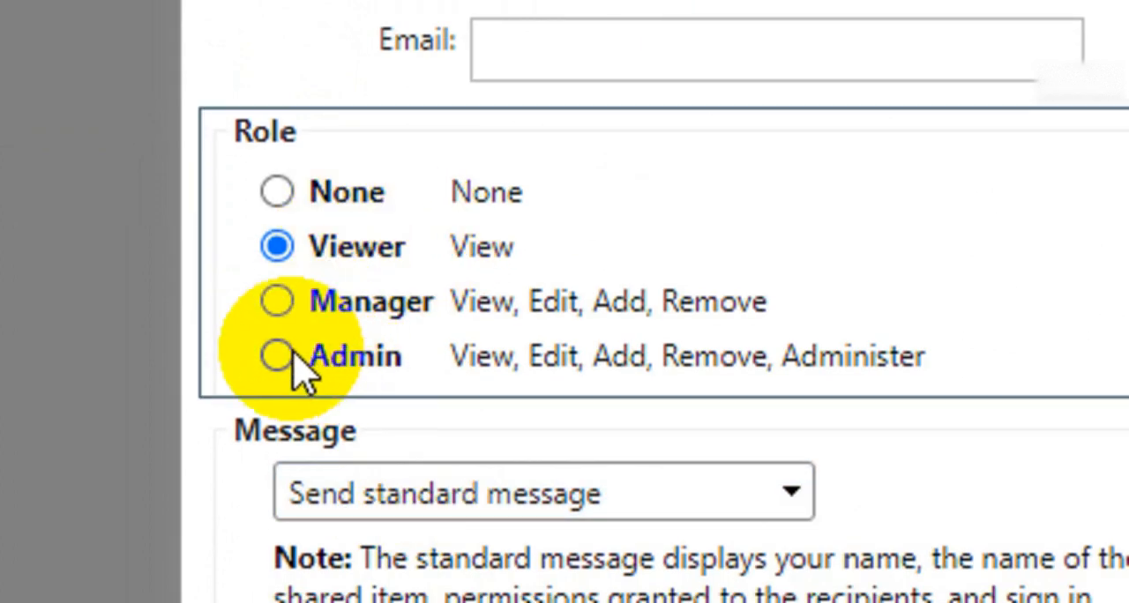
pyautogui.click(281, 360)
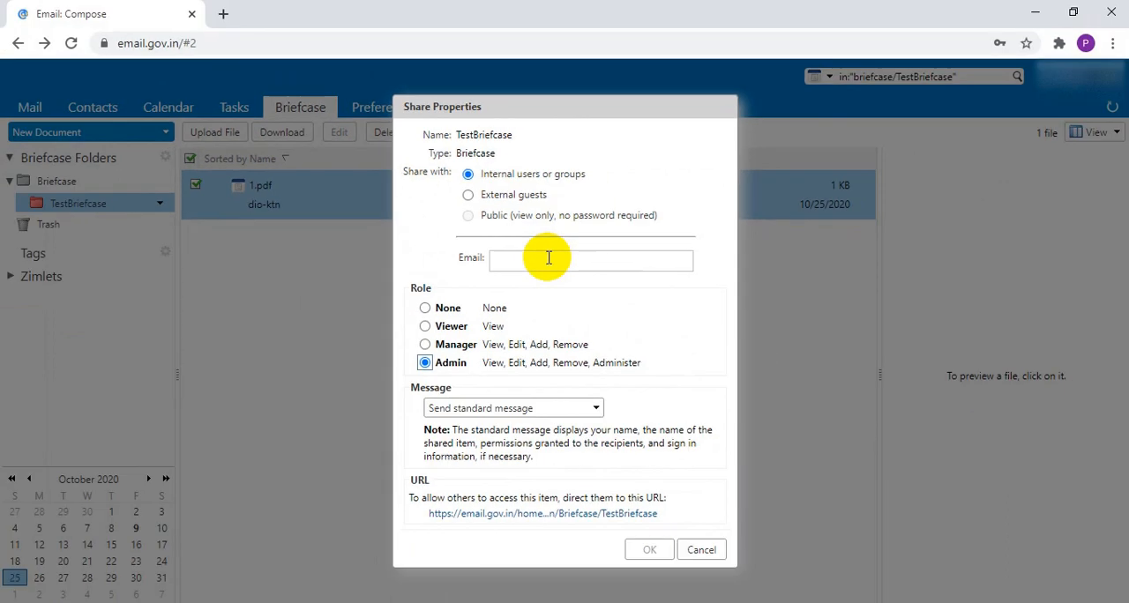
pyautogui.click(548, 257)
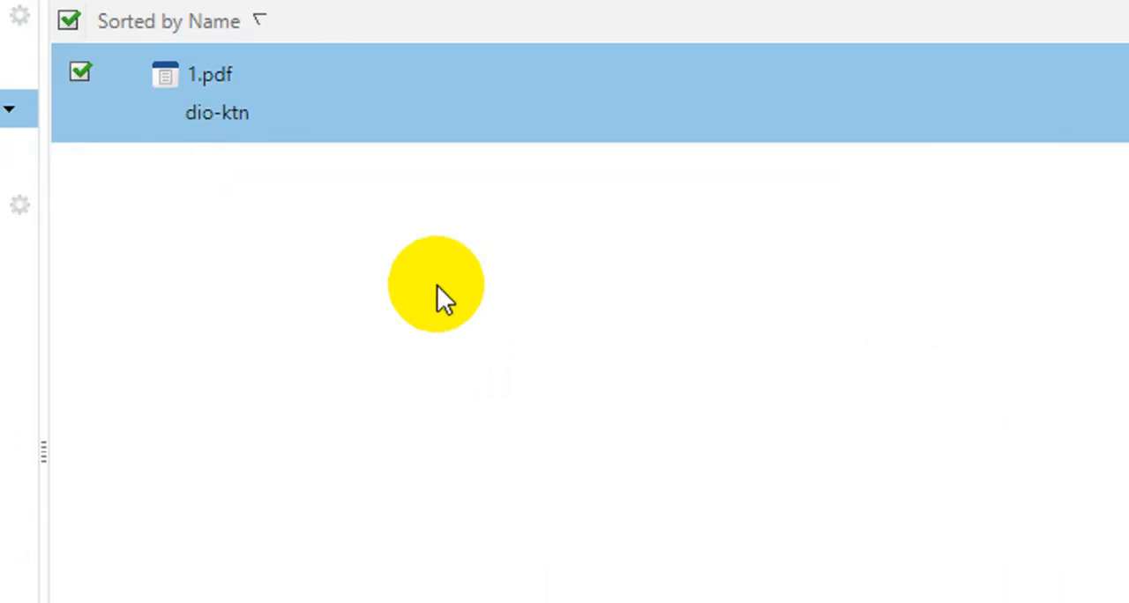
# Step: Review the file operations available for 1.pdf, such as Tag File, Move and Rename, and dismiss them
pyautogui.rightClick(340, 95)
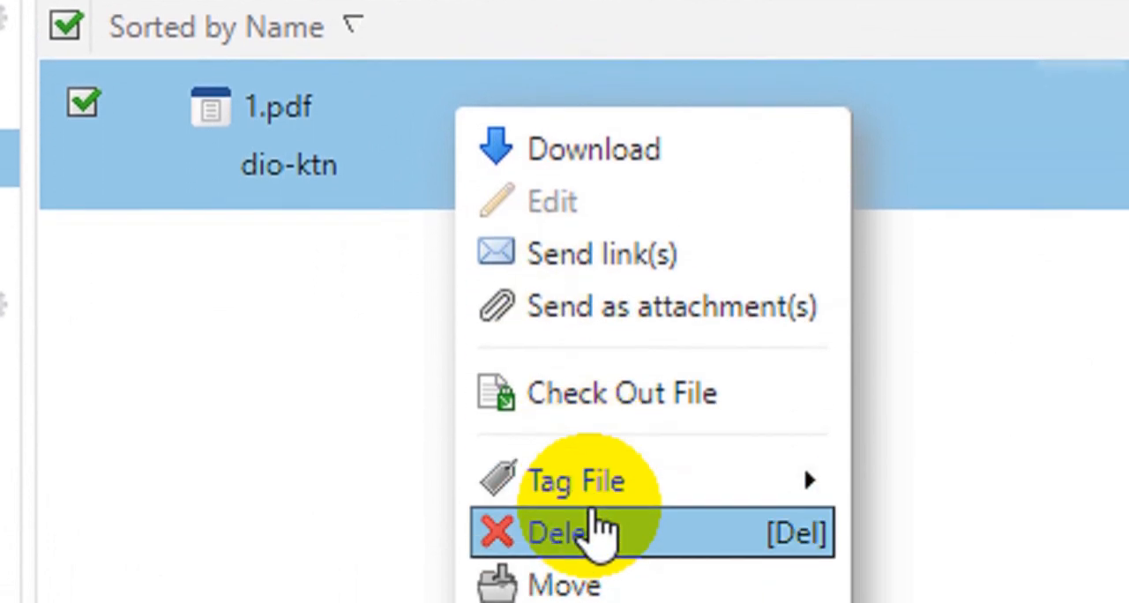
pyautogui.moveTo(600, 419)
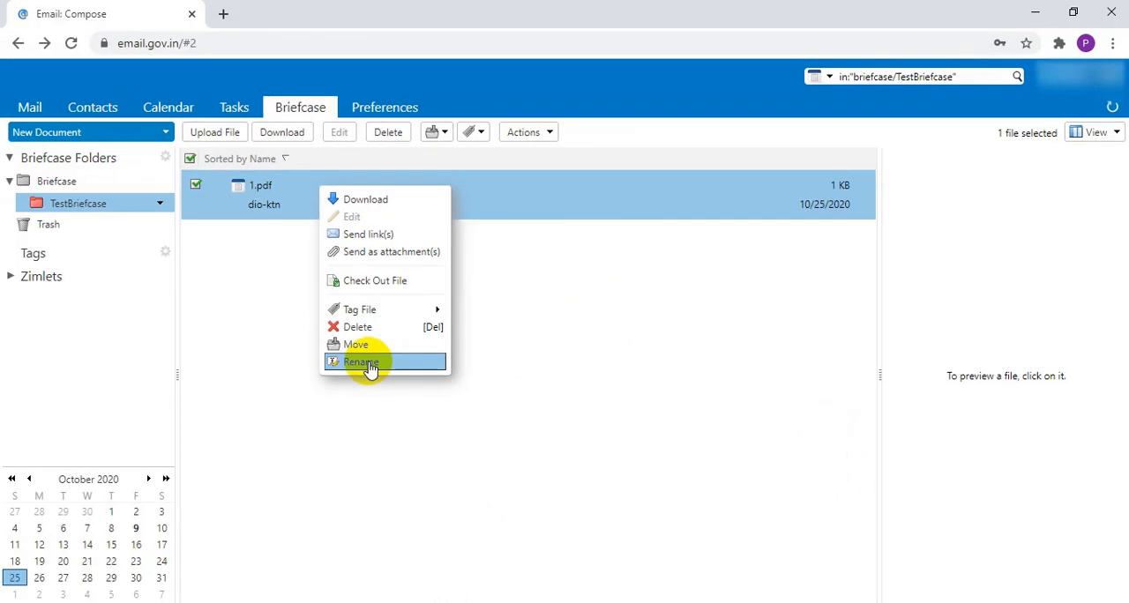
pyautogui.click(360, 463)
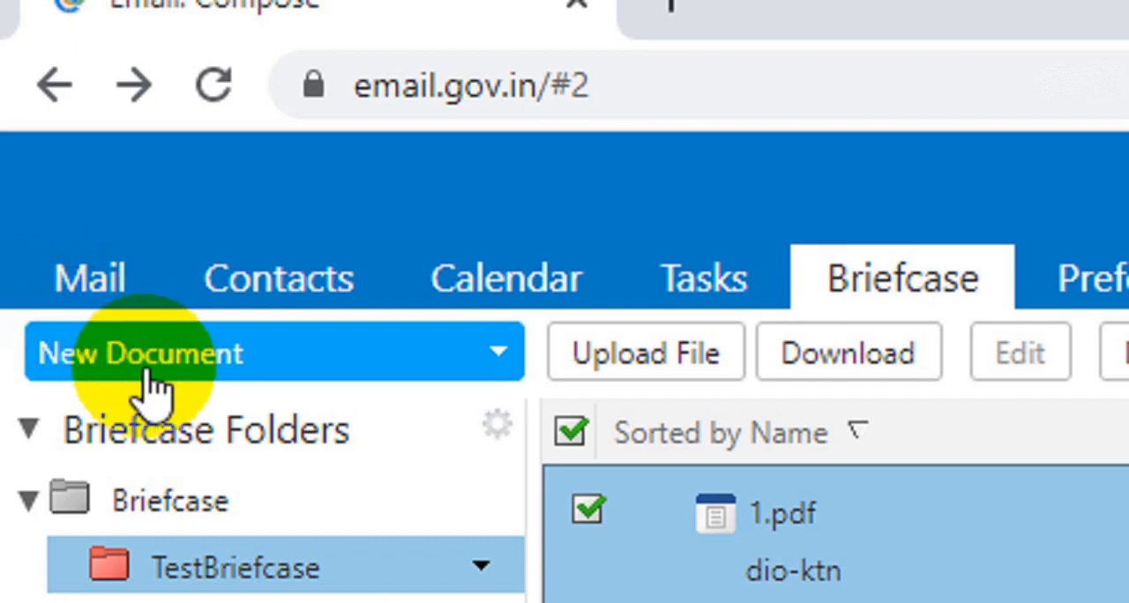
# Step: Create a new document in the Briefcase and name it TestDoc
pyautogui.click(148, 375)
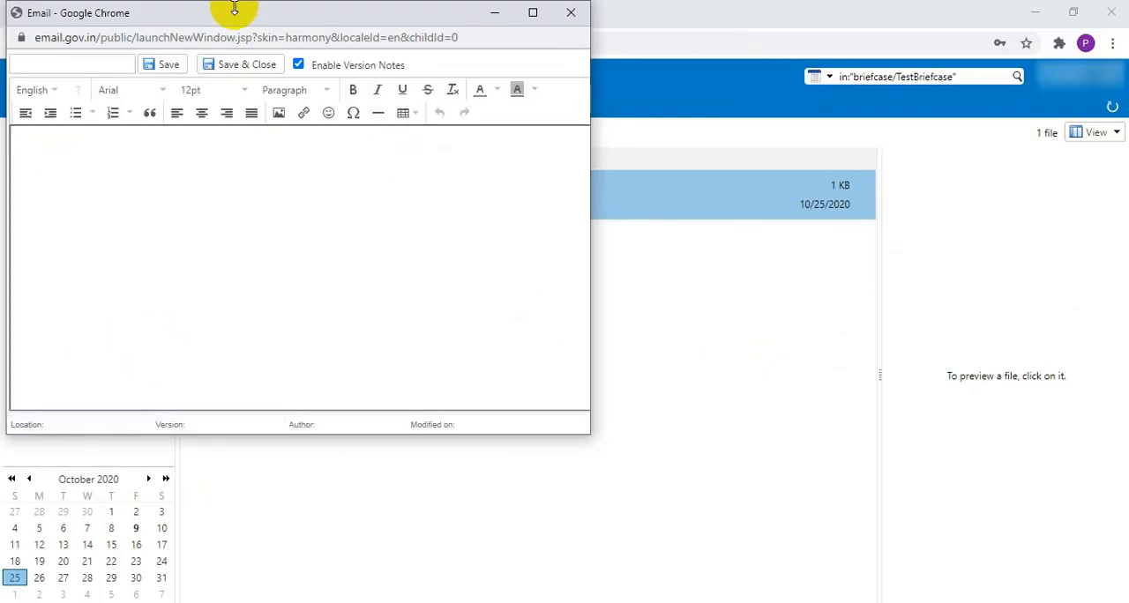
pyautogui.moveTo(235, 13); pyautogui.dragTo(433, 30)
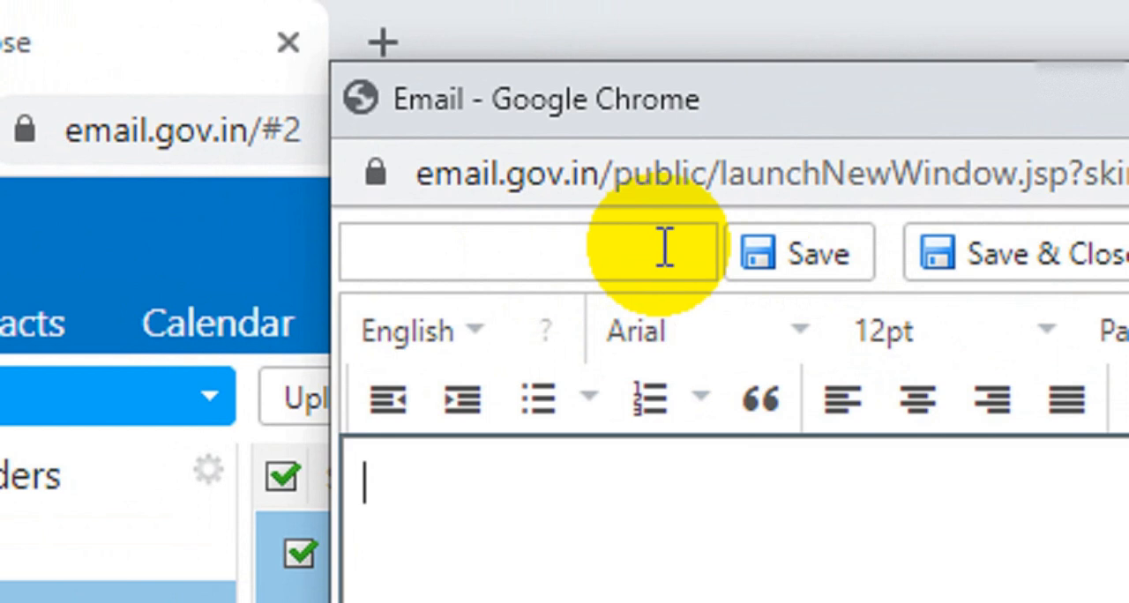
pyautogui.click(668, 249)
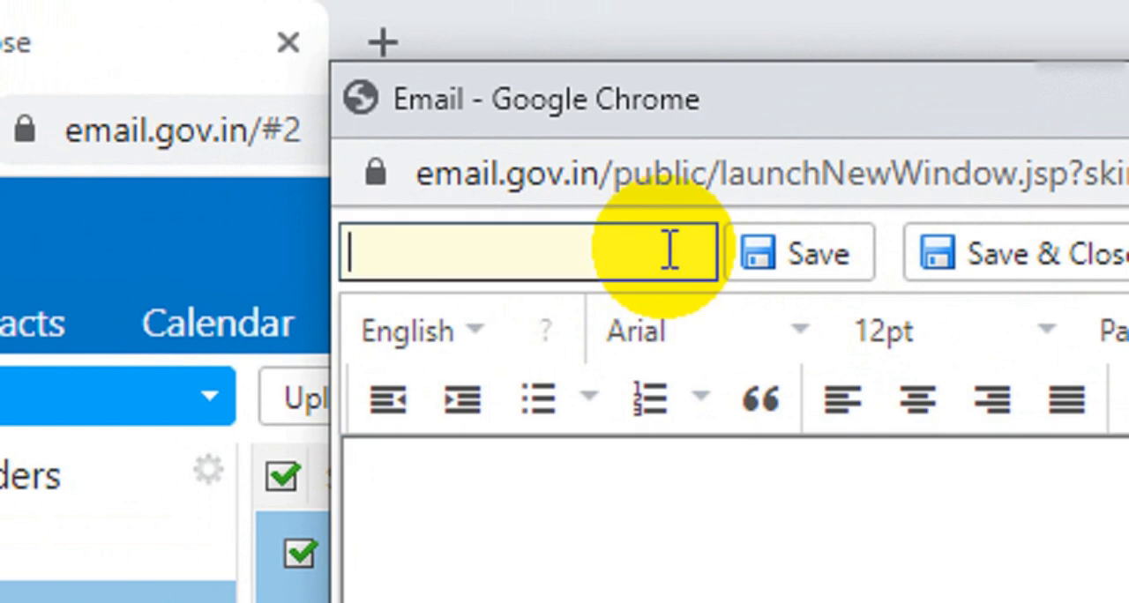
pyautogui.write('Test')
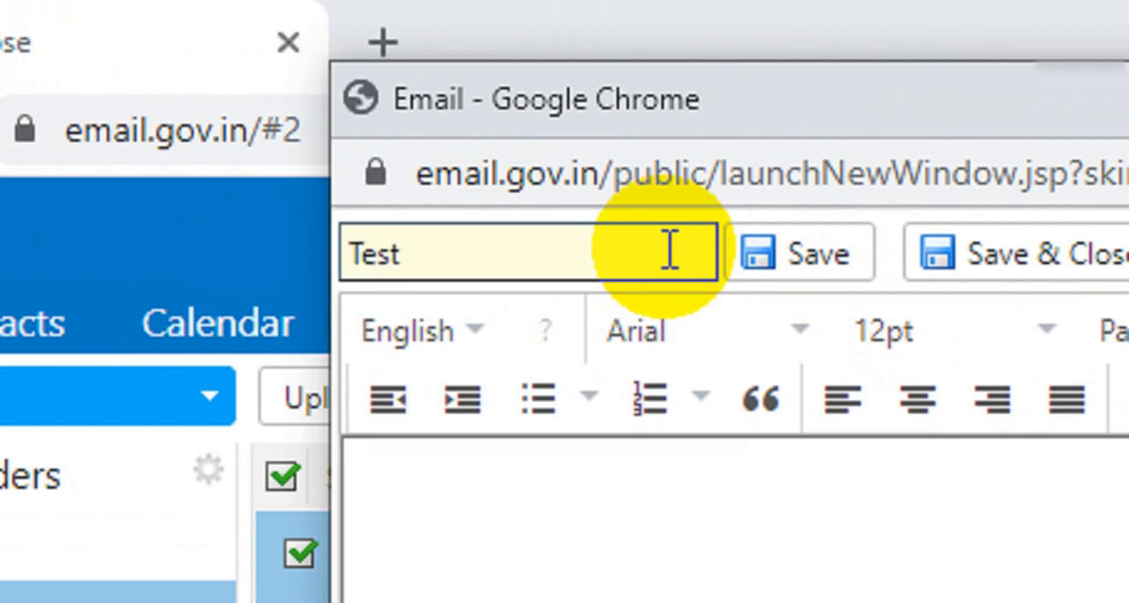
pyautogui.write('Doc')
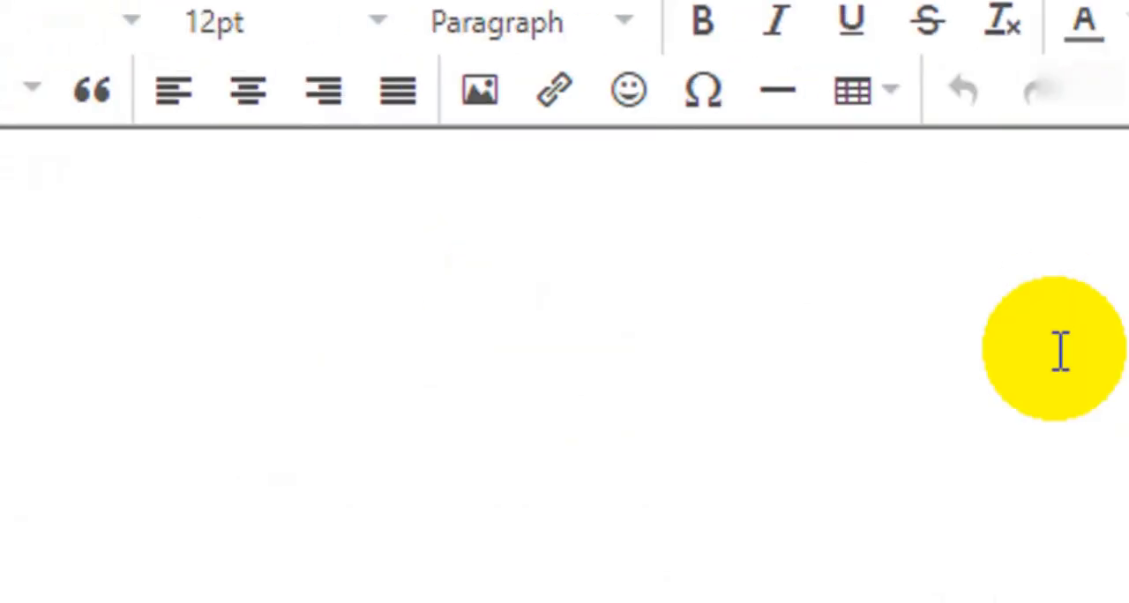
# Step: Enter "Test Doc" as the document's body text and maximize the document window
pyautogui.click(92, 305)
pyautogui.write('Test Doc')
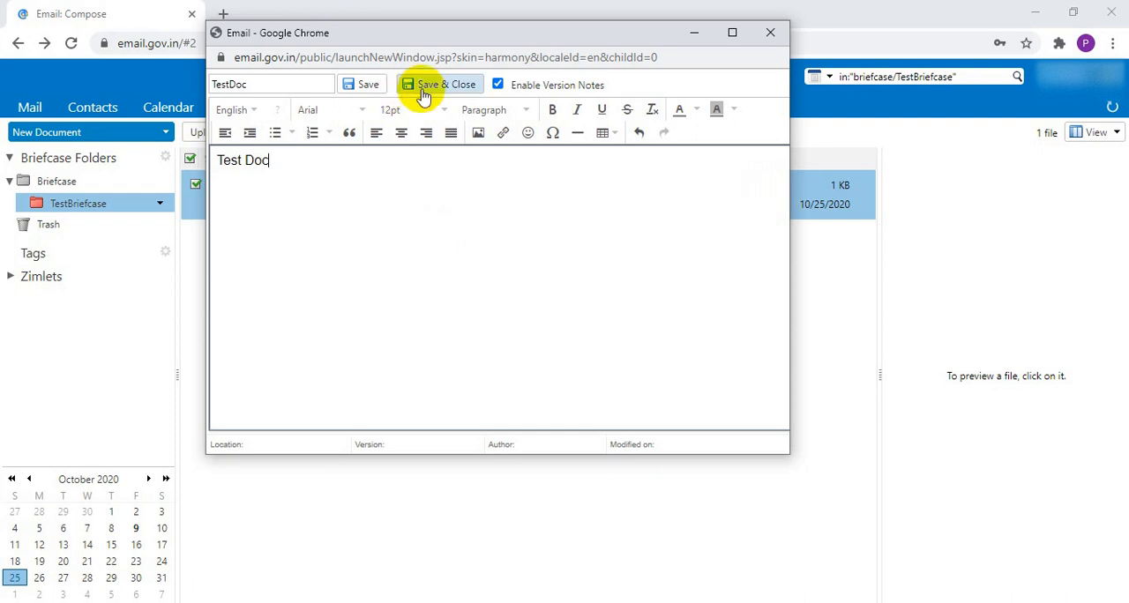
pyautogui.moveTo(598, 37); pyautogui.dragTo(645, 237)
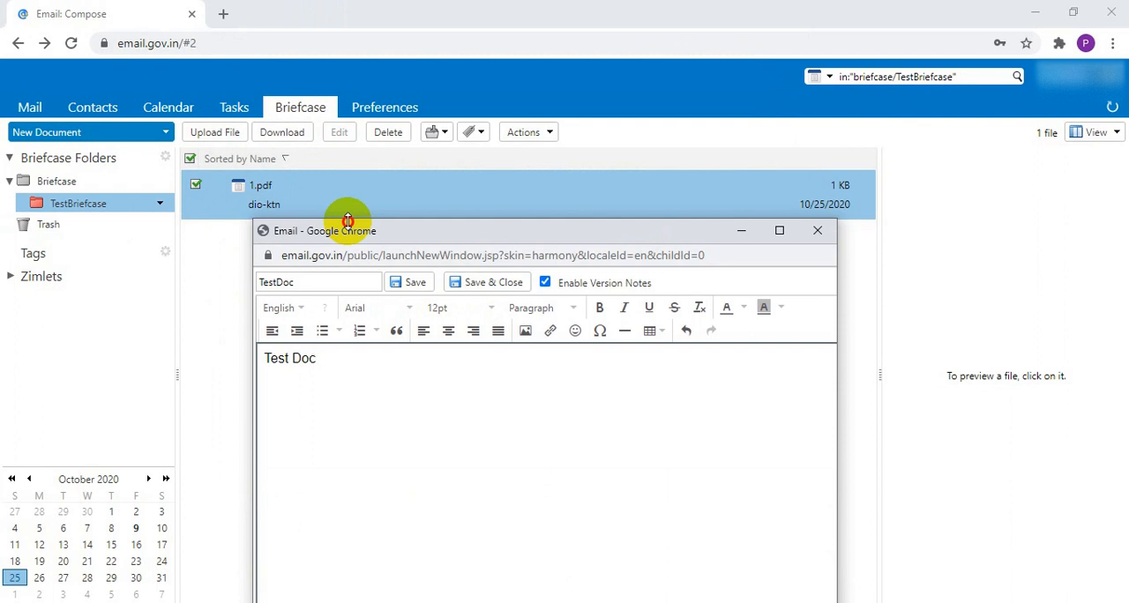
pyautogui.moveTo(347, 232); pyautogui.dragTo(274, 5)
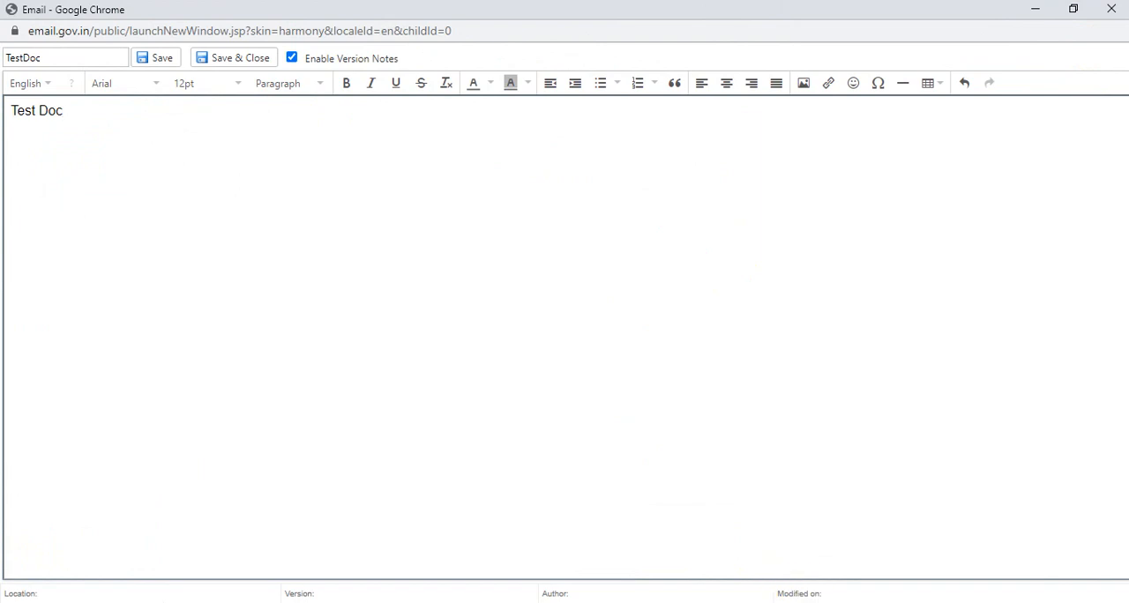
# Step: Switch to Microsoft Office Picture Manager to show the image My Post (6).png
pyautogui.moveTo(752, 602)
pyautogui.click(619, 602)
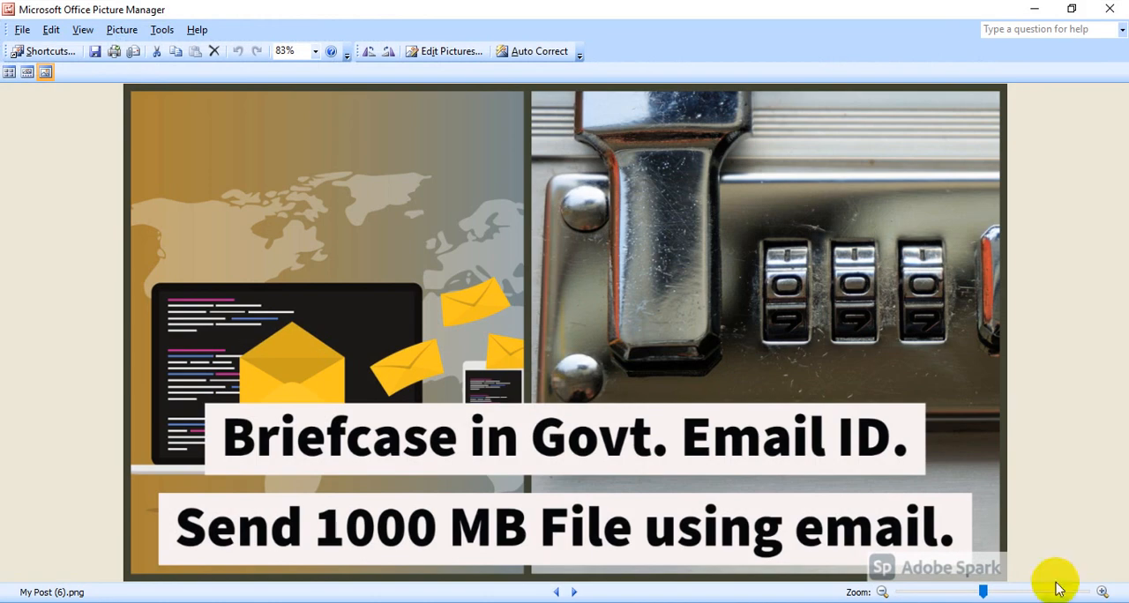